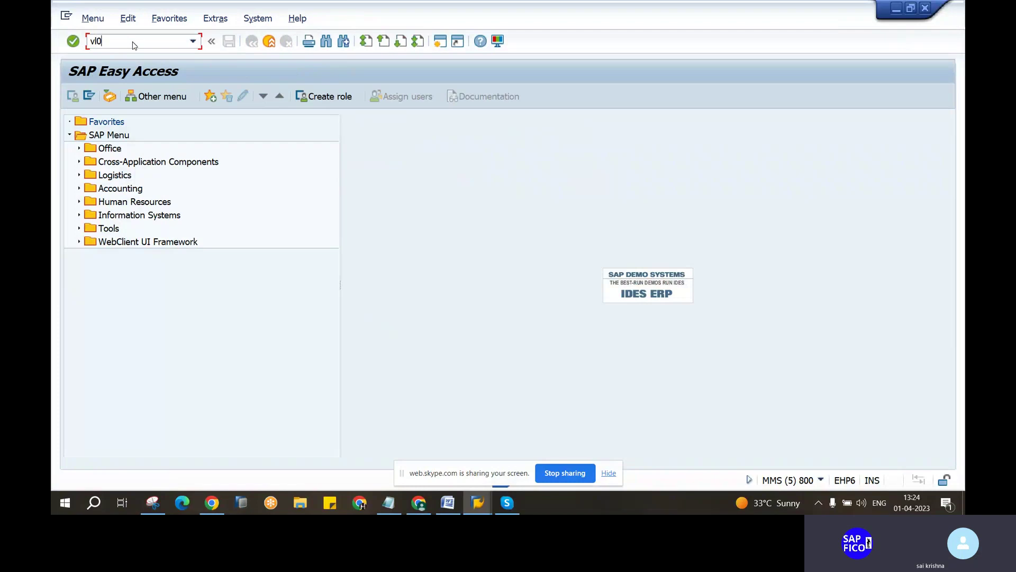
Step: Try to create an outbound delivery for the prefilled sales order with transaction VL01N, and return to its initial screen from the log
{"action": "key", "text": "Return"}
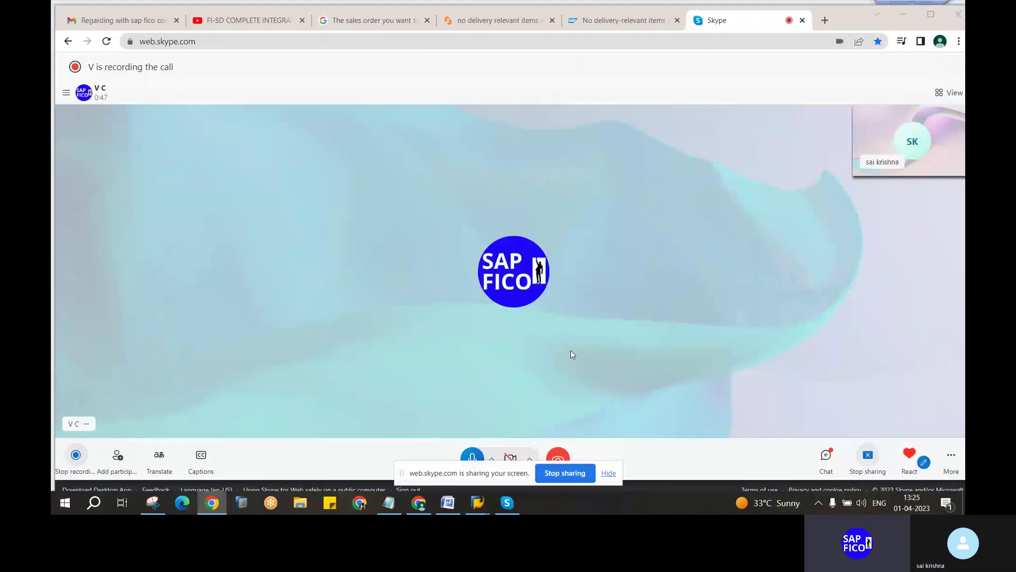
{"action": "mouse_move", "coordinate": [483, 503]}
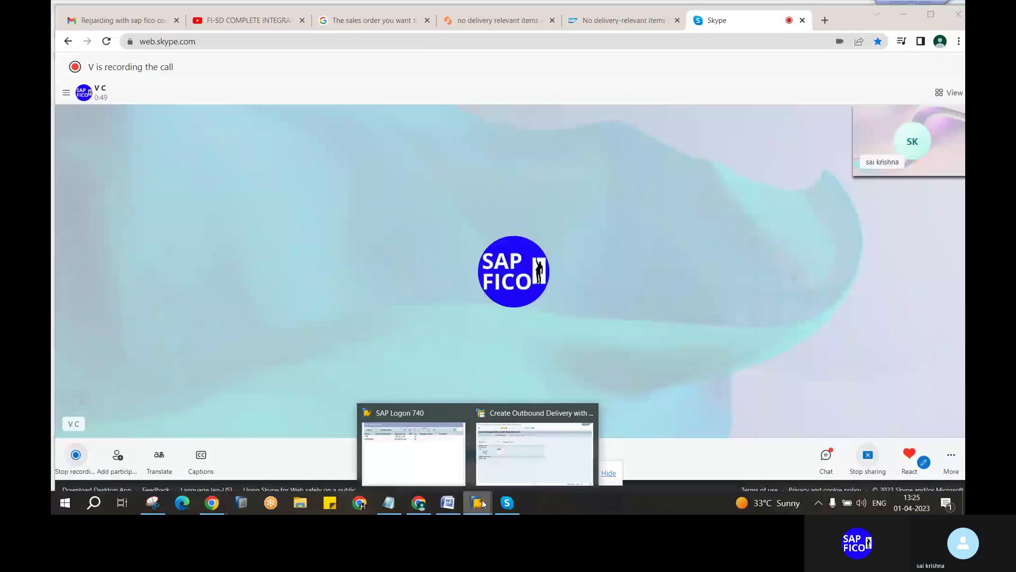
{"action": "left_click", "coordinate": [534, 454]}
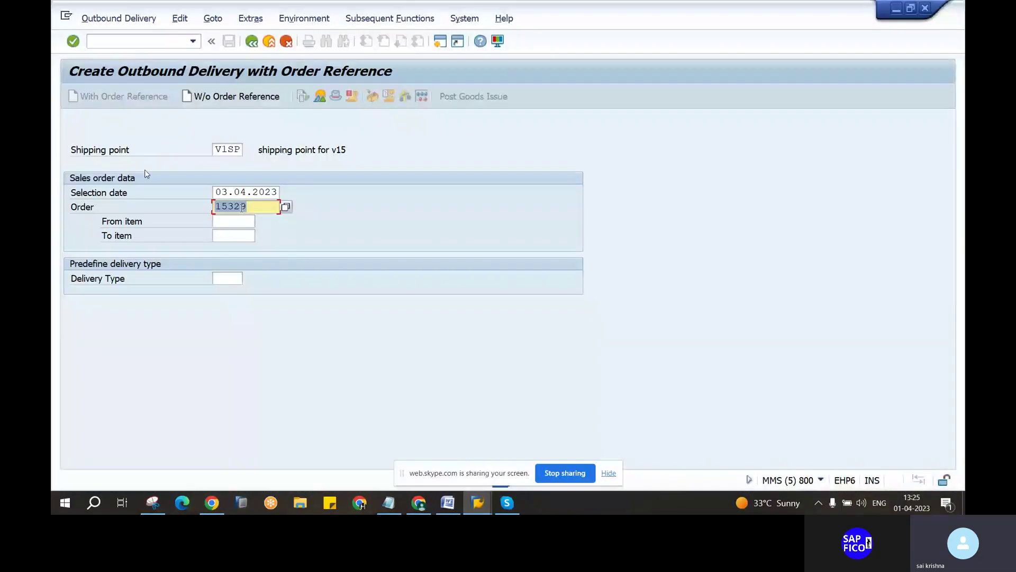
{"action": "key", "text": "Return"}
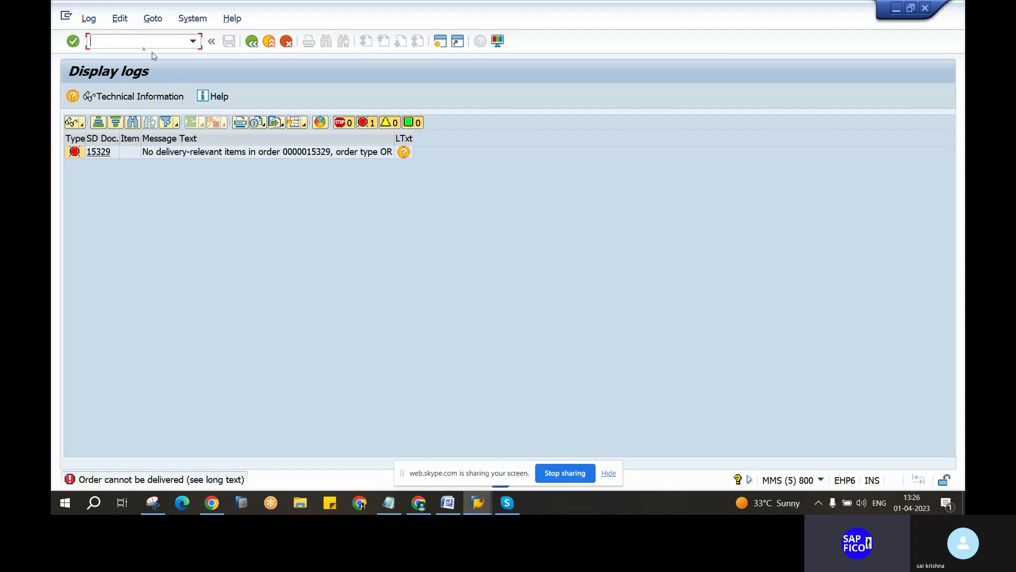
{"action": "left_click", "coordinate": [246, 45]}
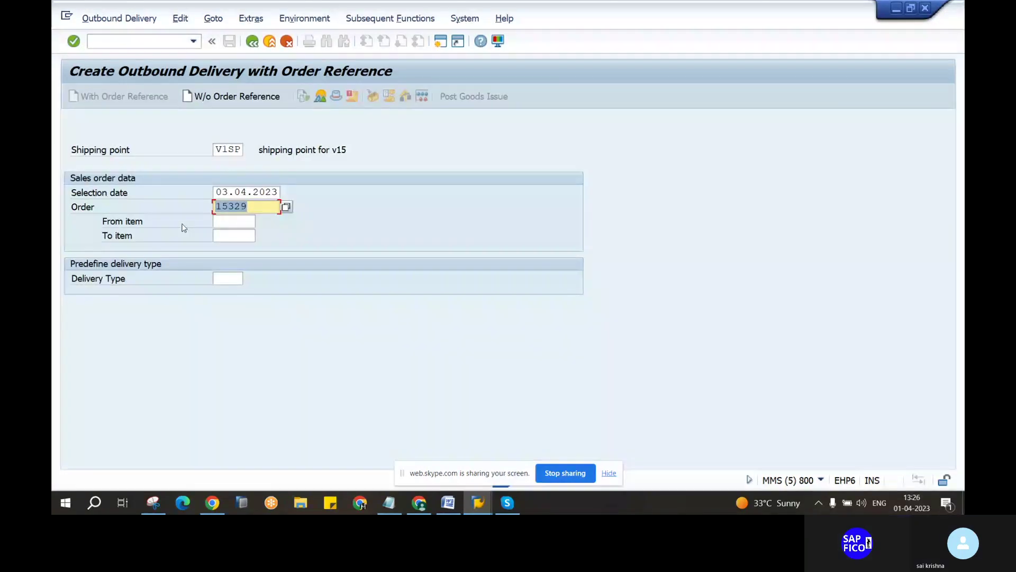
{"action": "left_click", "coordinate": [227, 192]}
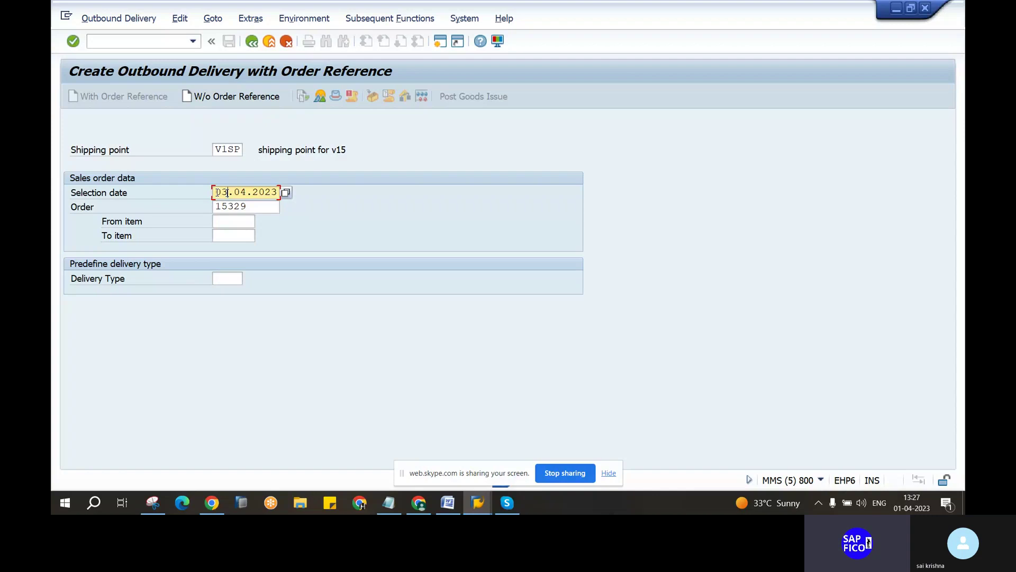
Step: Leave the delivery transaction and open transaction VA01 to review the initial screen for creating a sales order
{"action": "left_click", "coordinate": [151, 42]}
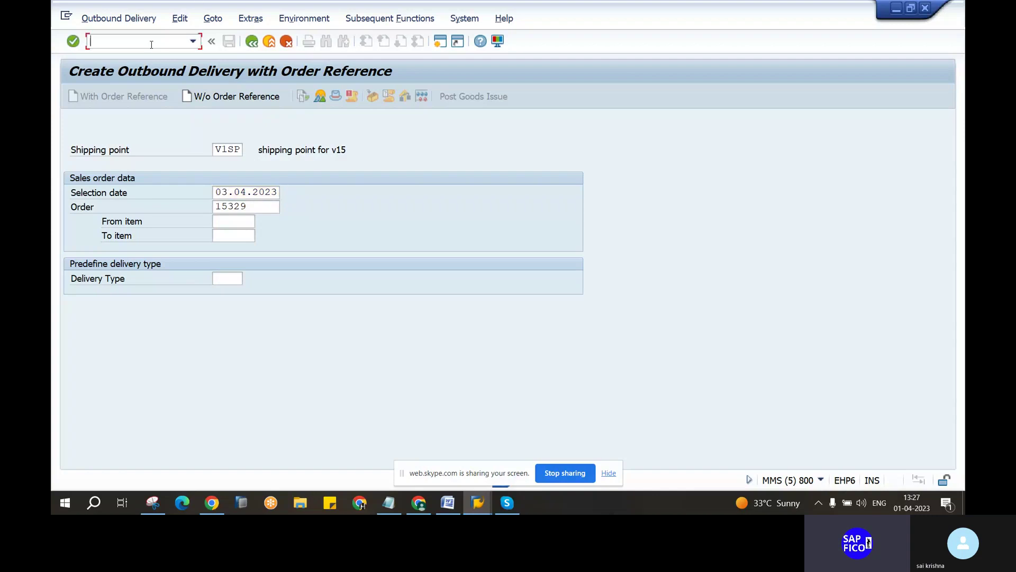
{"action": "type", "text": "/n"}
{"action": "key", "text": "Return"}
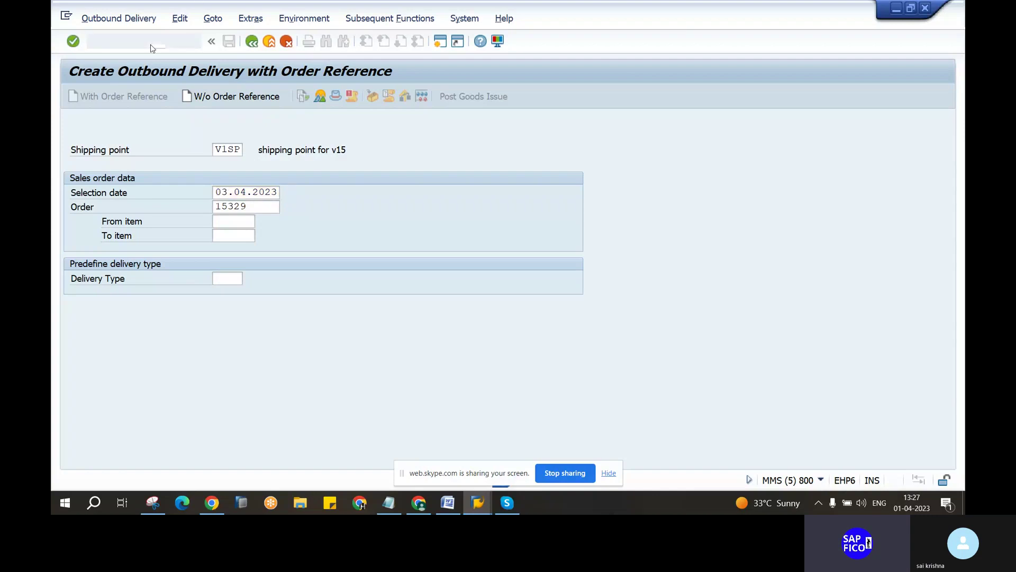
{"action": "type", "text": "va01"}
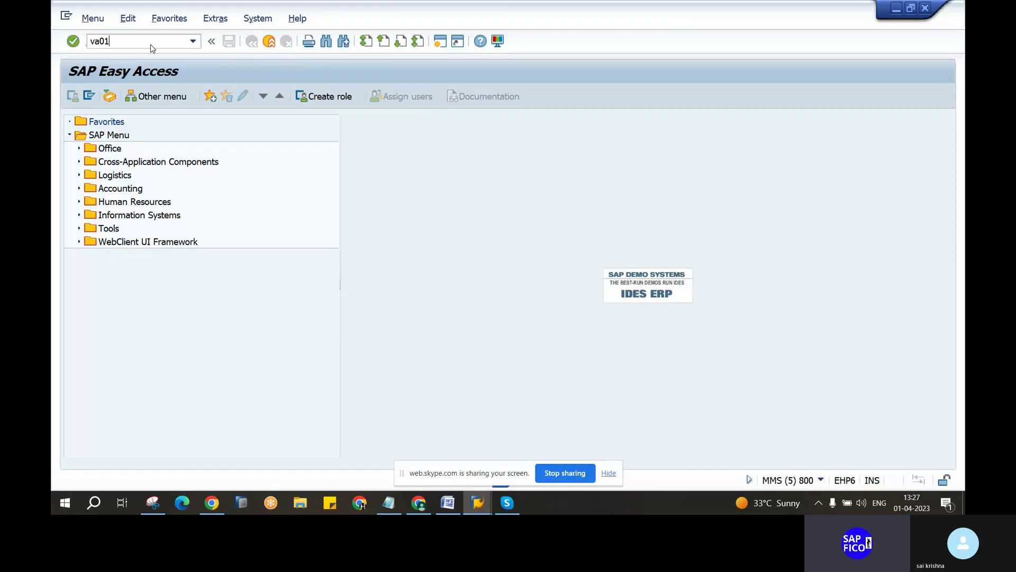
{"action": "key", "text": "Return"}
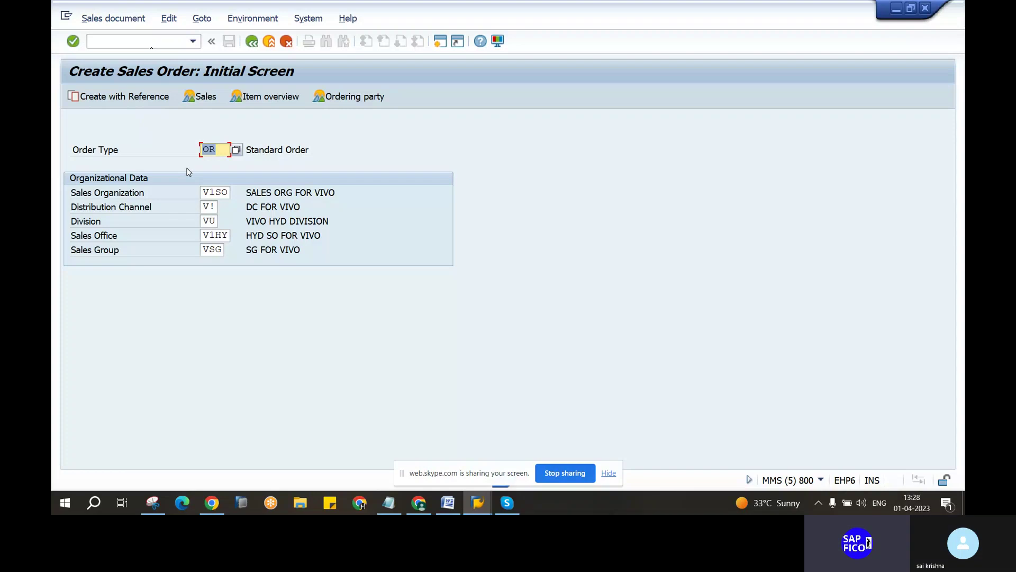
Step: Leave sales order creation and open the prefilled standard order for changes with transaction VA02
{"action": "left_click", "coordinate": [161, 41]}
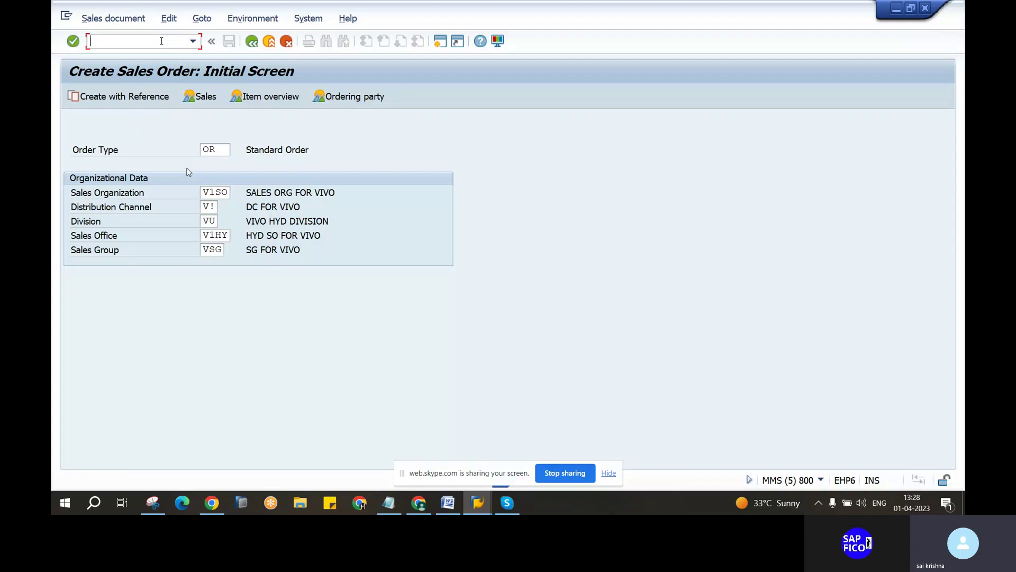
{"action": "type", "text": "/n"}
{"action": "key", "text": "Return"}
{"action": "type", "text": "va02"}
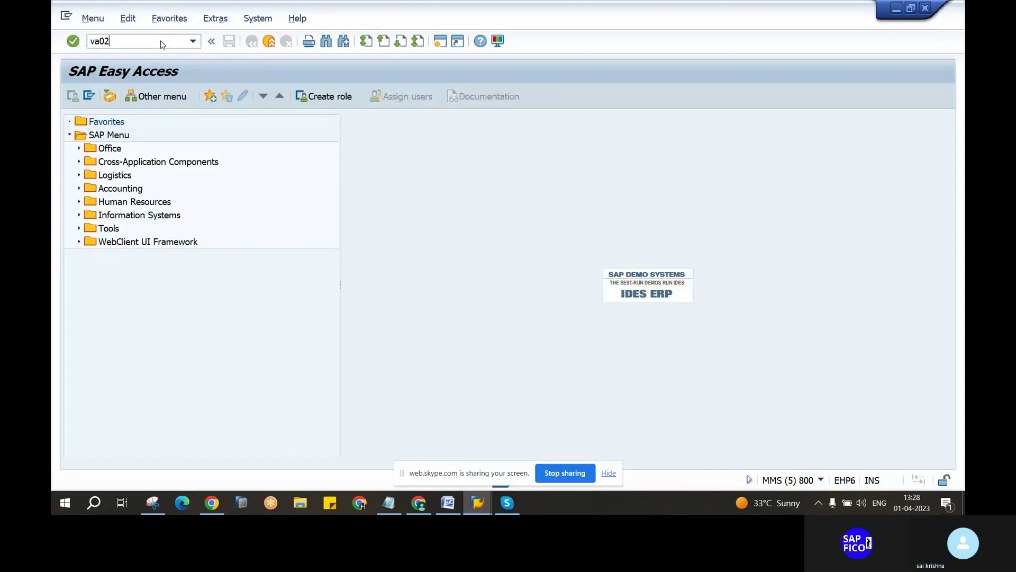
{"action": "key", "text": "Return"}
{"action": "key", "text": "Return"}
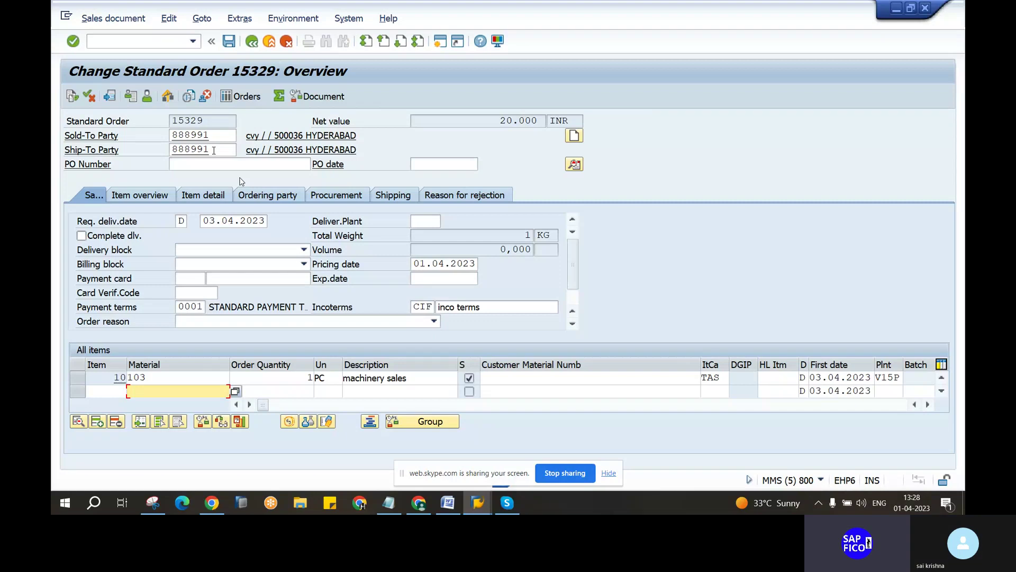
Step: Try to create the outbound delivery for the same order with VL01N in a new session, and return to SAP Easy Access
{"action": "left_click", "coordinate": [441, 41]}
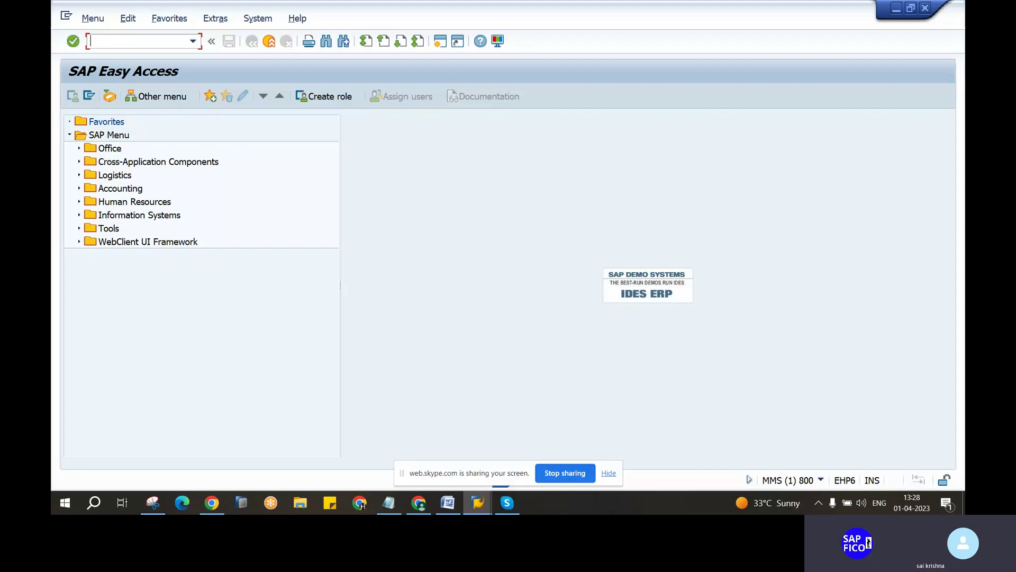
{"action": "type", "text": "vl01n"}
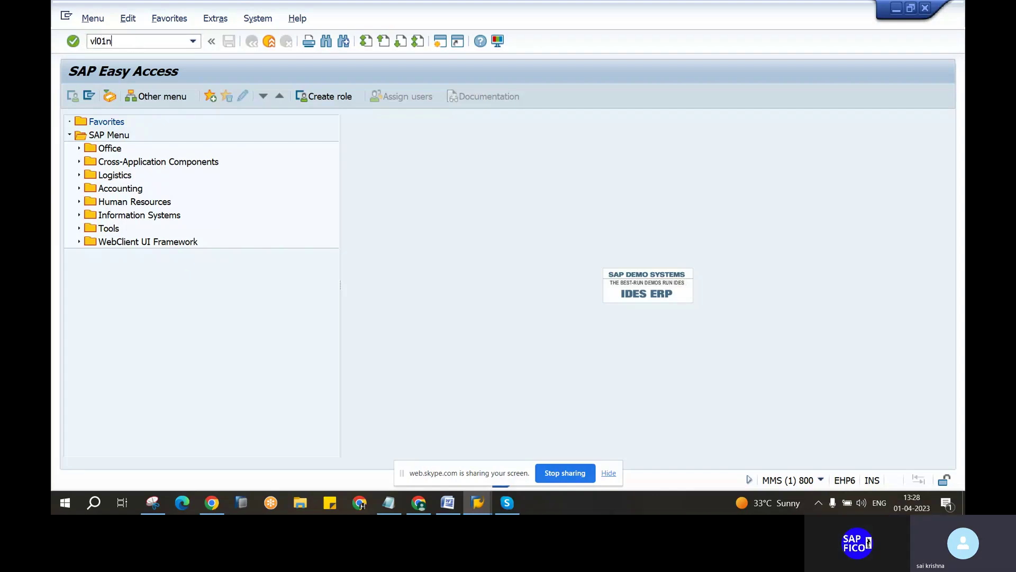
{"action": "key", "text": "Return"}
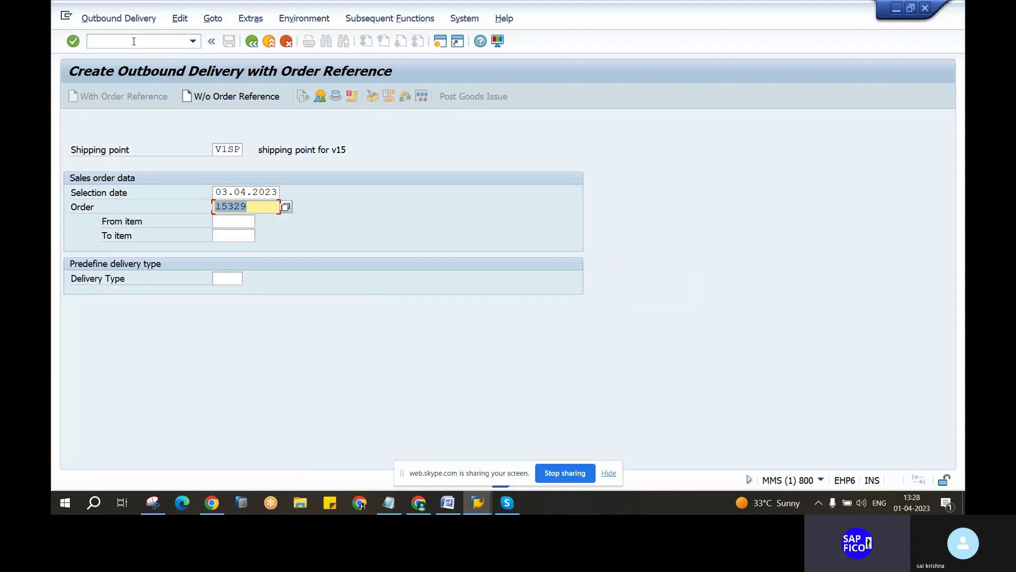
{"action": "key", "text": "Return"}
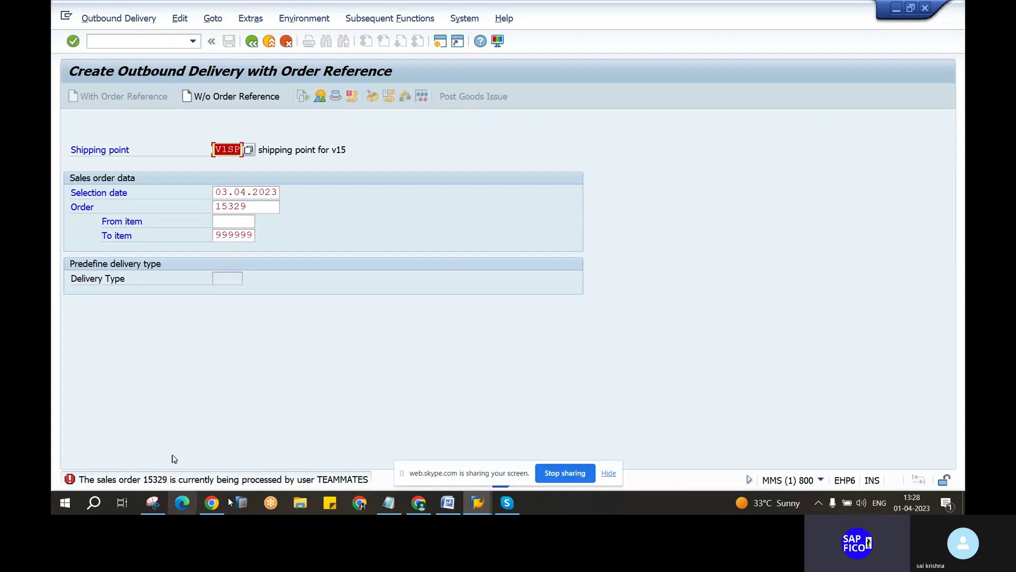
{"action": "left_click", "coordinate": [252, 42]}
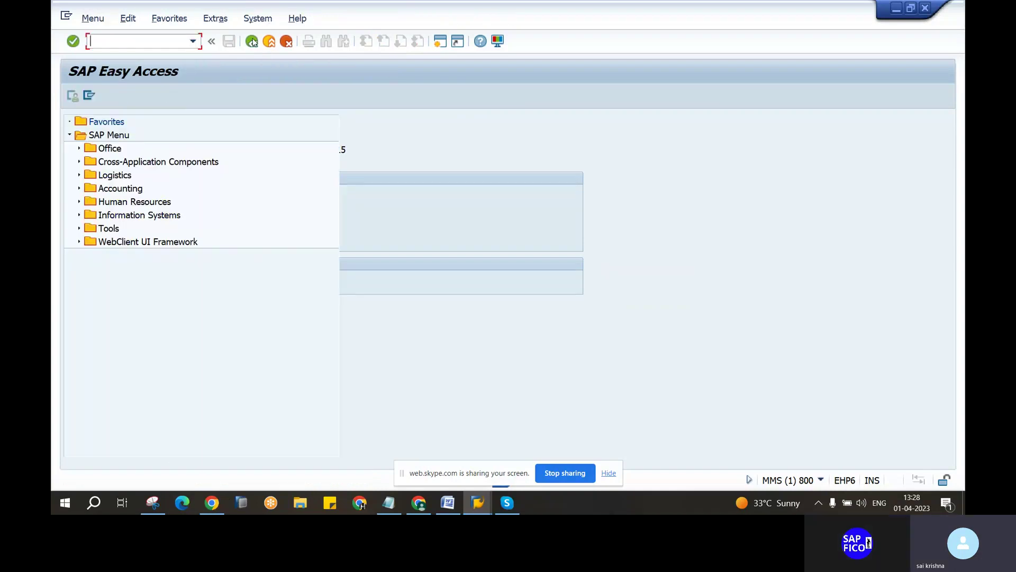
Step: Close the order in the session where it is being changed and stay in that session at SAP Easy Access
{"action": "mouse_move", "coordinate": [468, 497]}
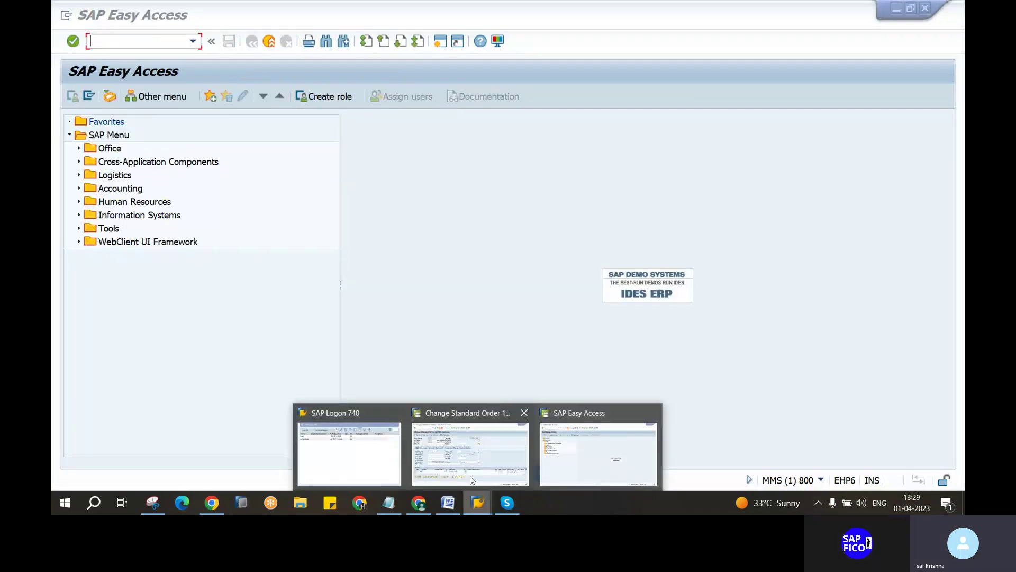
{"action": "left_click", "coordinate": [470, 475]}
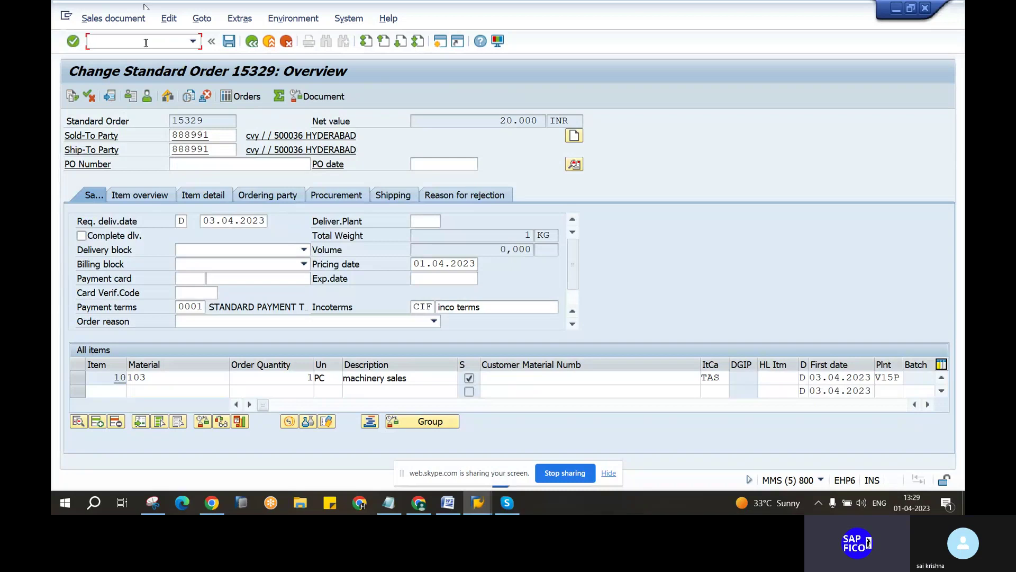
{"action": "type", "text": "/n"}
{"action": "key", "text": "Return"}
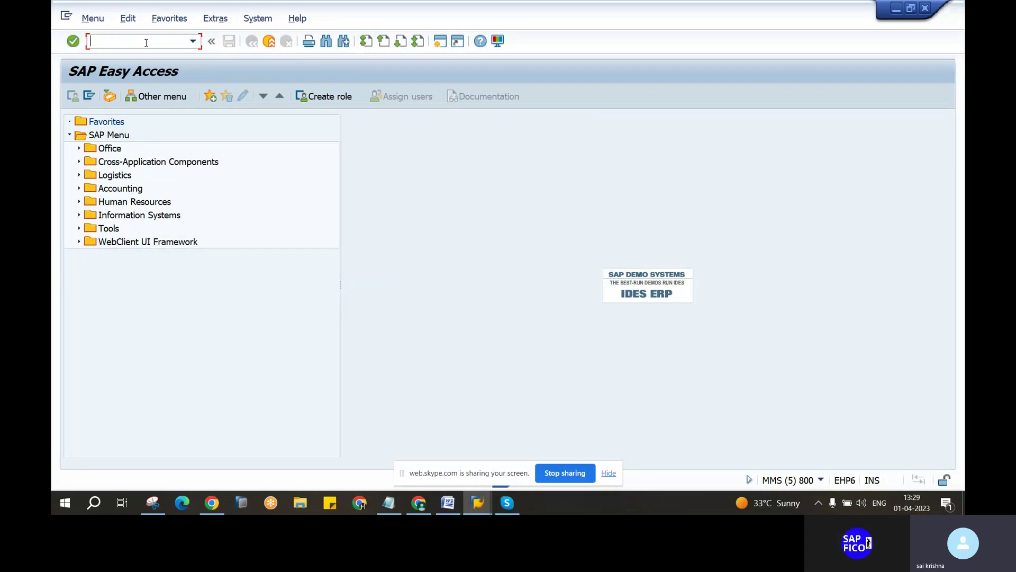
{"action": "mouse_move", "coordinate": [486, 511]}
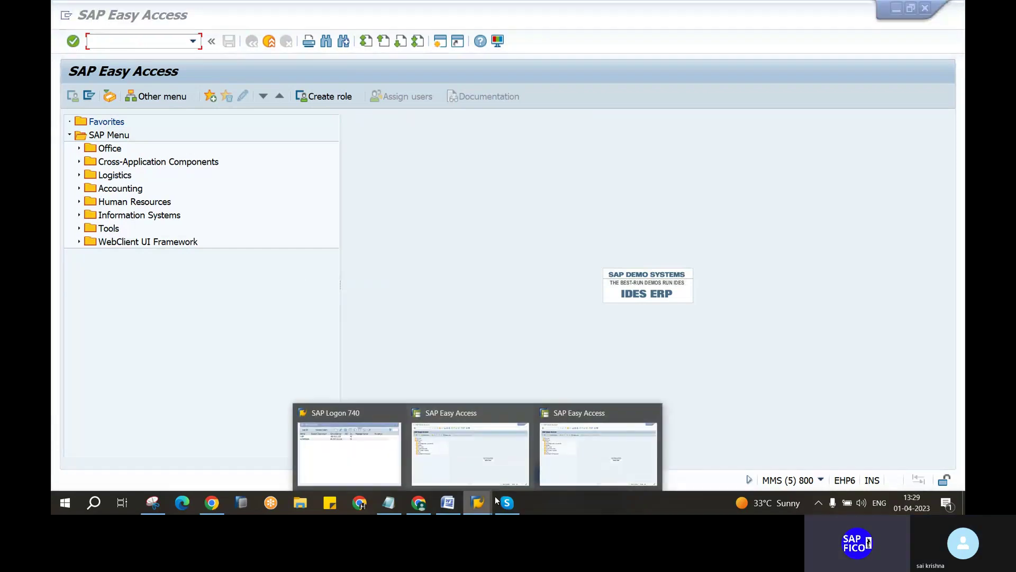
{"action": "left_click", "coordinate": [582, 448]}
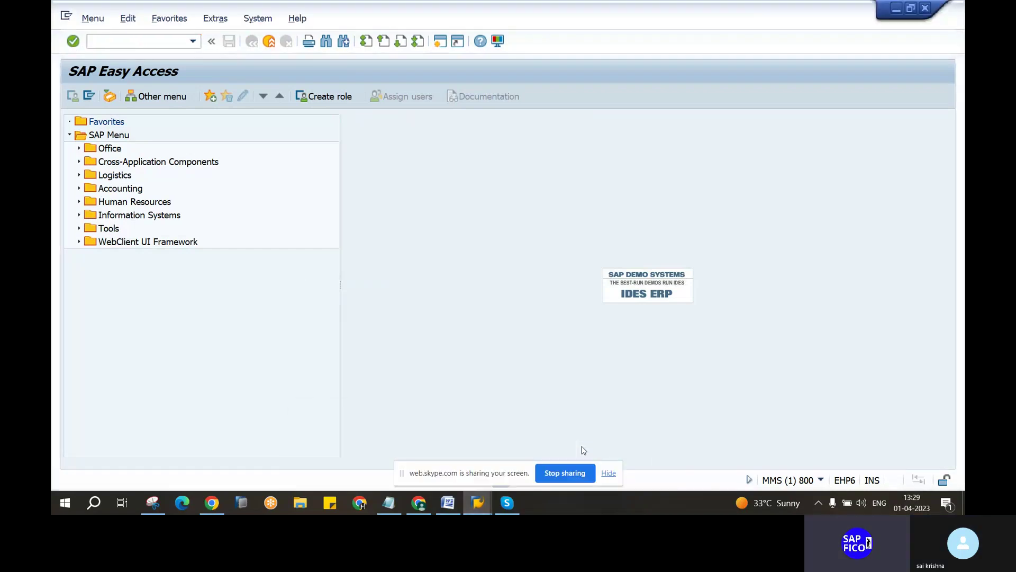
{"action": "left_click", "coordinate": [507, 502]}
{"action": "mouse_move", "coordinate": [481, 505]}
{"action": "left_click", "coordinate": [464, 456]}
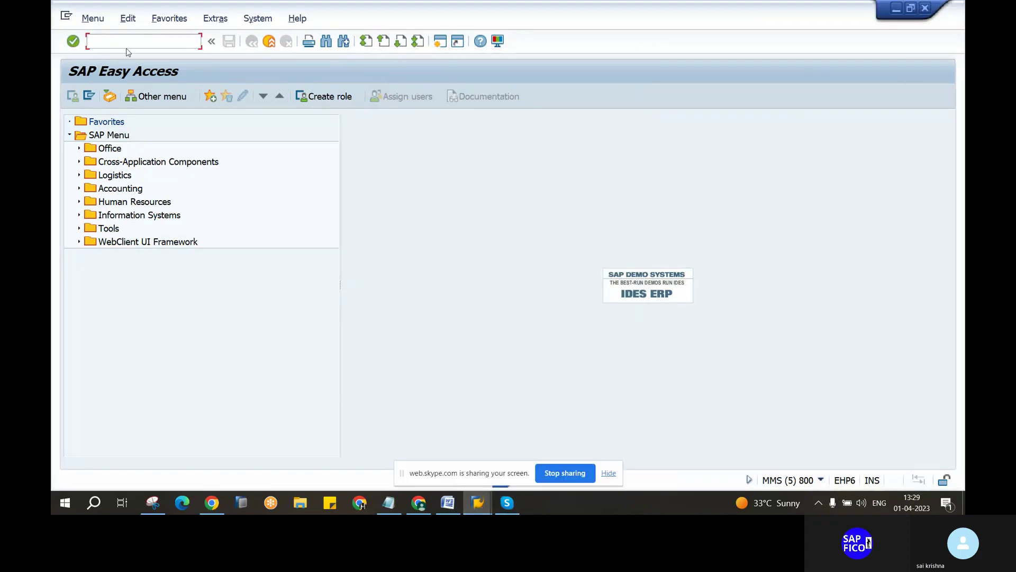
Step: Try again to create the outbound delivery for the prefilled sales order with transaction VL01N
{"action": "left_click", "coordinate": [128, 42]}
{"action": "type", "text": "vl01n"}
{"action": "key", "text": "Return"}
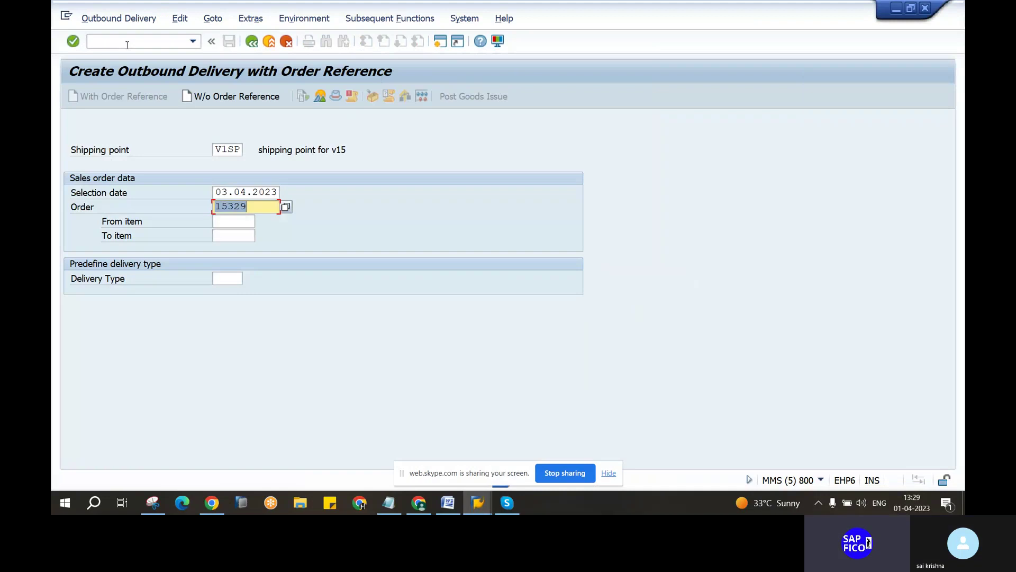
{"action": "key", "text": "Return"}
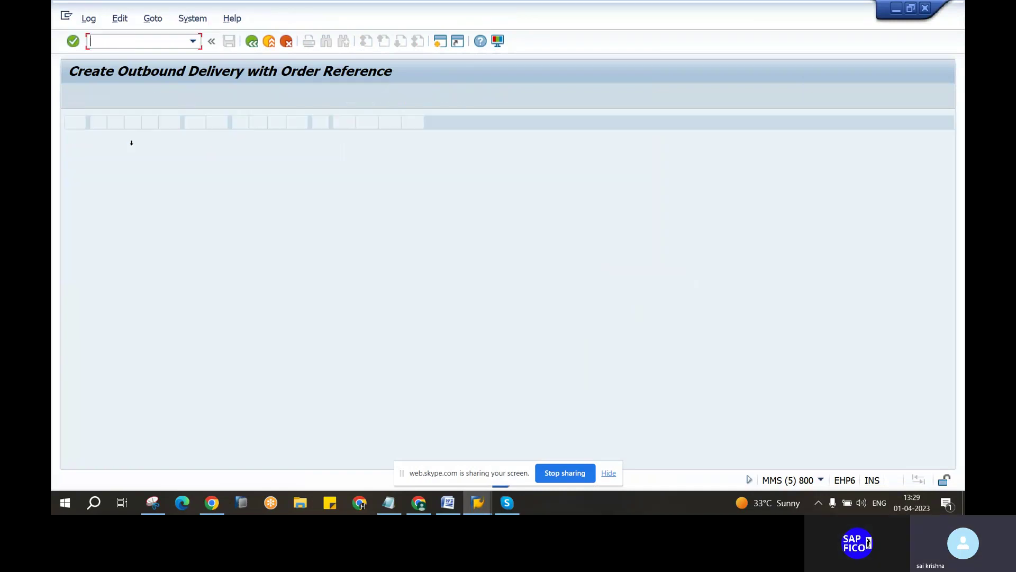
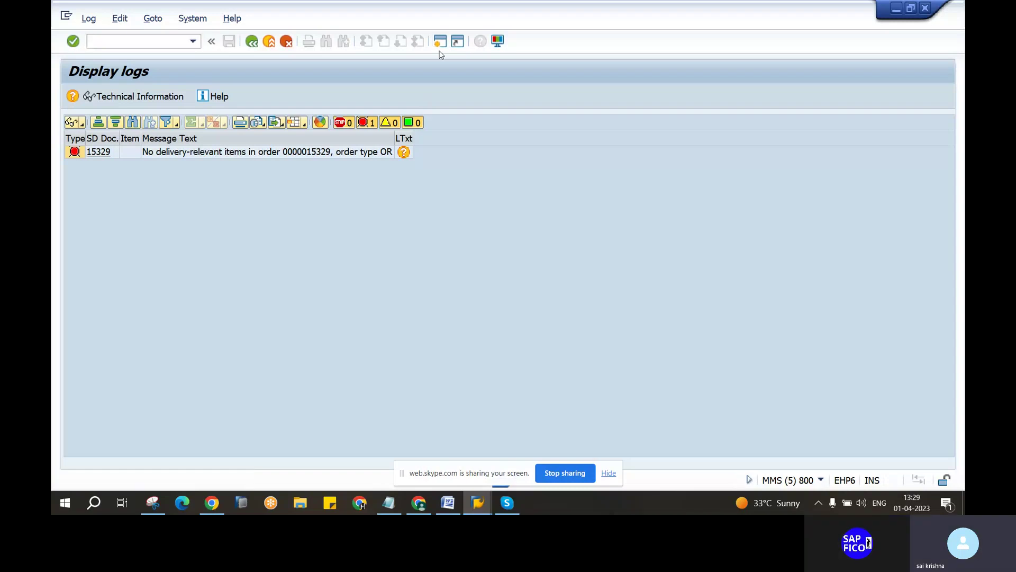
Step: Start the customer change transaction XD02 in a separate session, keeping the delivery log open
{"action": "key", "text": "F3"}
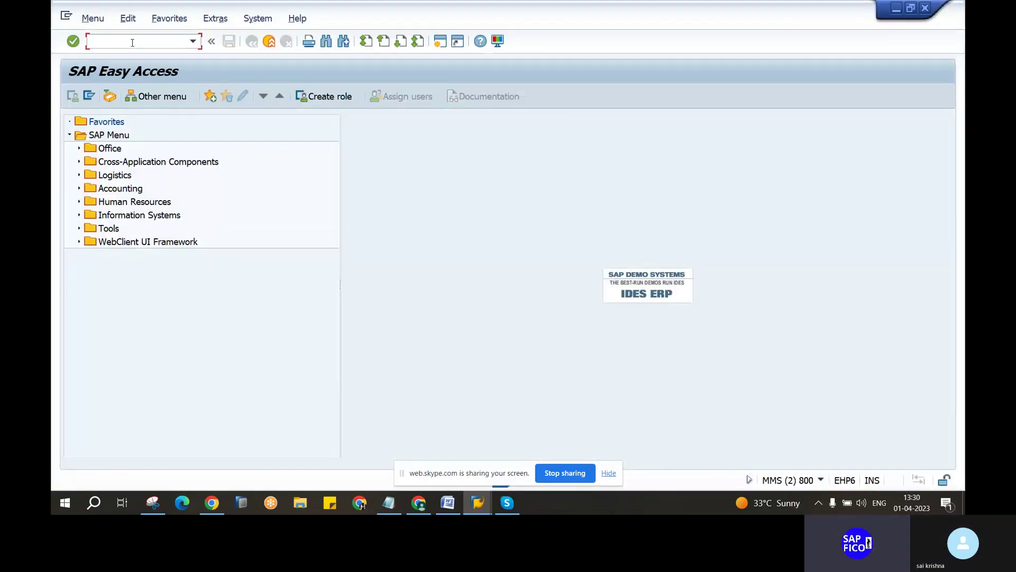
{"action": "type", "text": "xt02"}
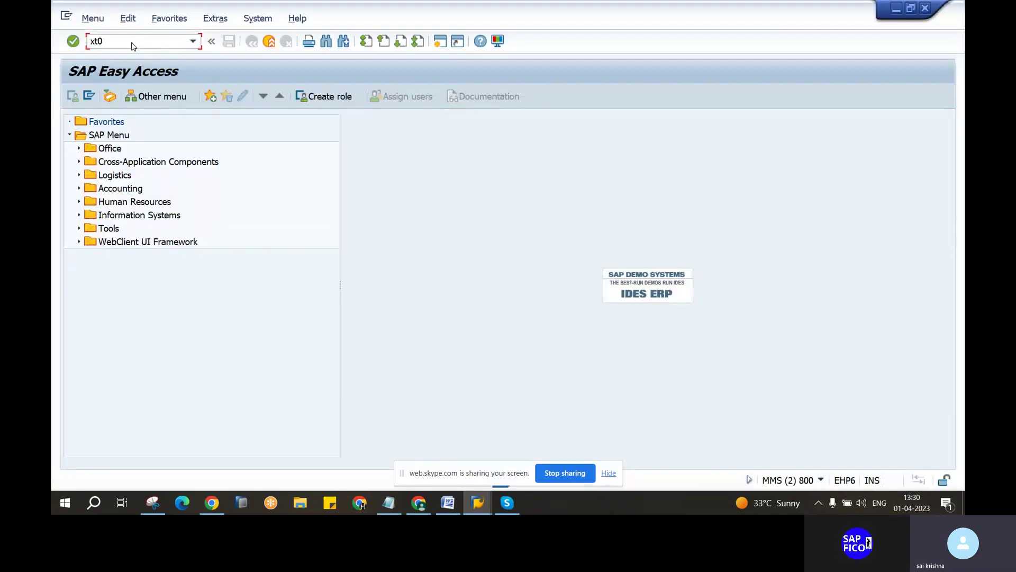
{"action": "key", "text": "BackSpace"}
{"action": "key", "text": "BackSpace"}
{"action": "key", "text": "BackSpace"}
{"action": "type", "text": "d02"}
{"action": "key", "text": "Return"}
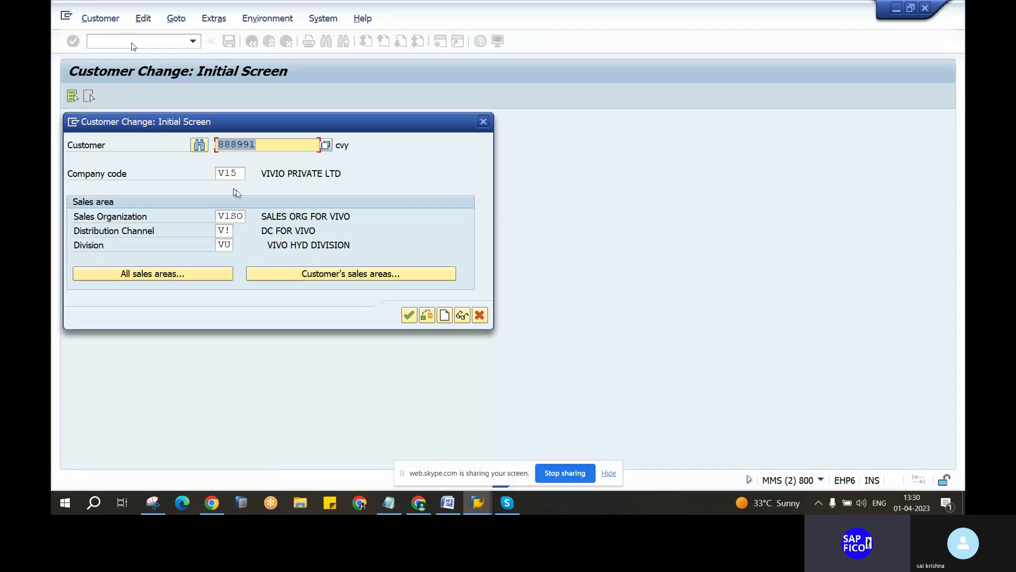
Step: Open the prefilled customer's sales area data and examine the assigned partner functions
{"action": "left_click", "coordinate": [408, 316]}
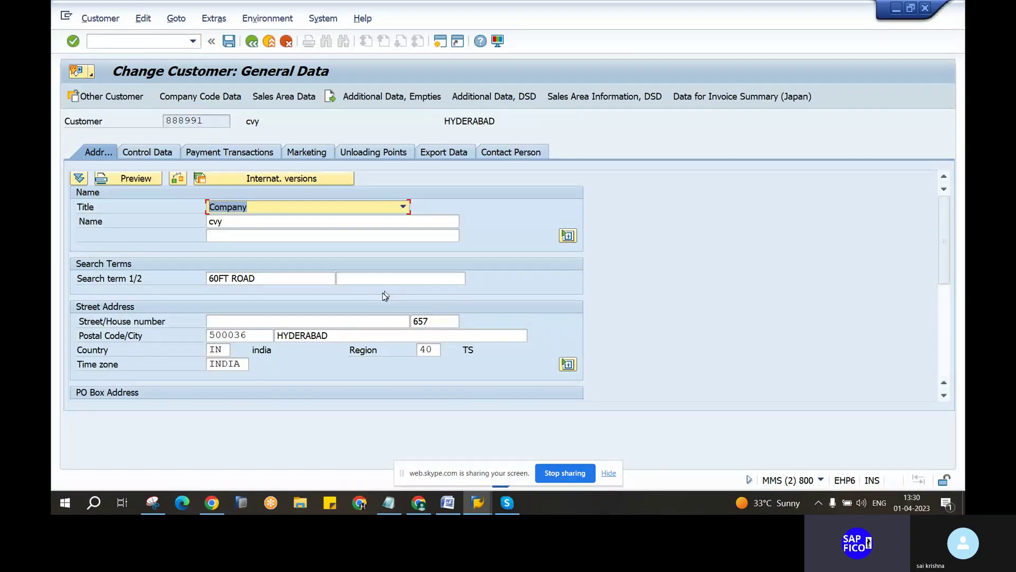
{"action": "left_click", "coordinate": [297, 97]}
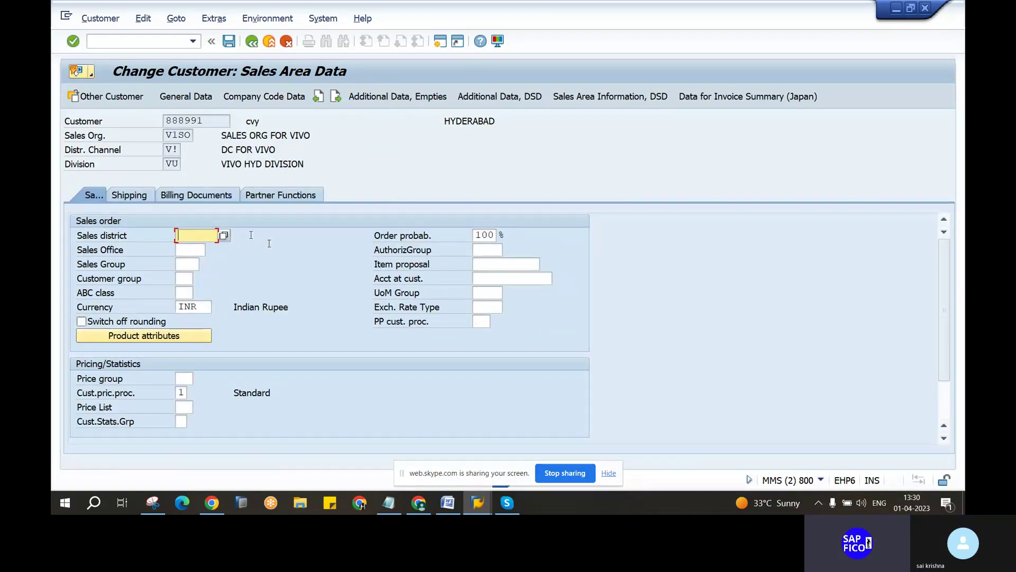
{"action": "left_click", "coordinate": [268, 196]}
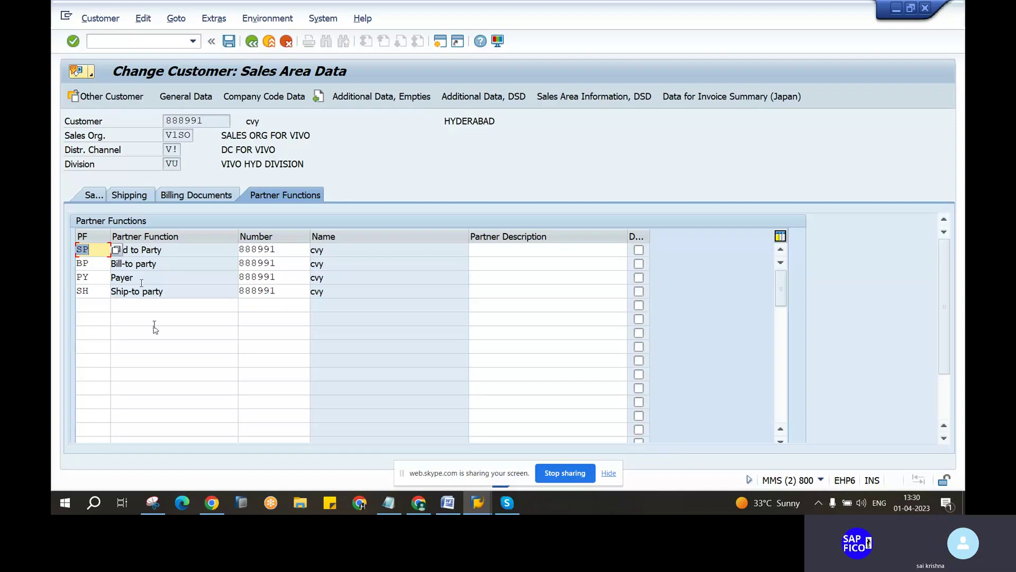
{"action": "left_click", "coordinate": [142, 279]}
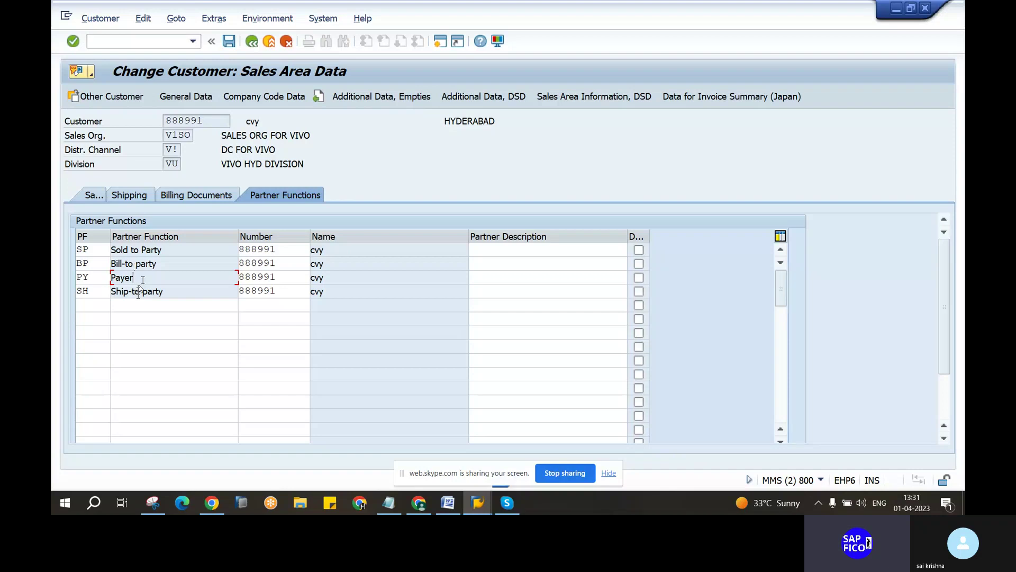
{"action": "left_click", "coordinate": [137, 42]}
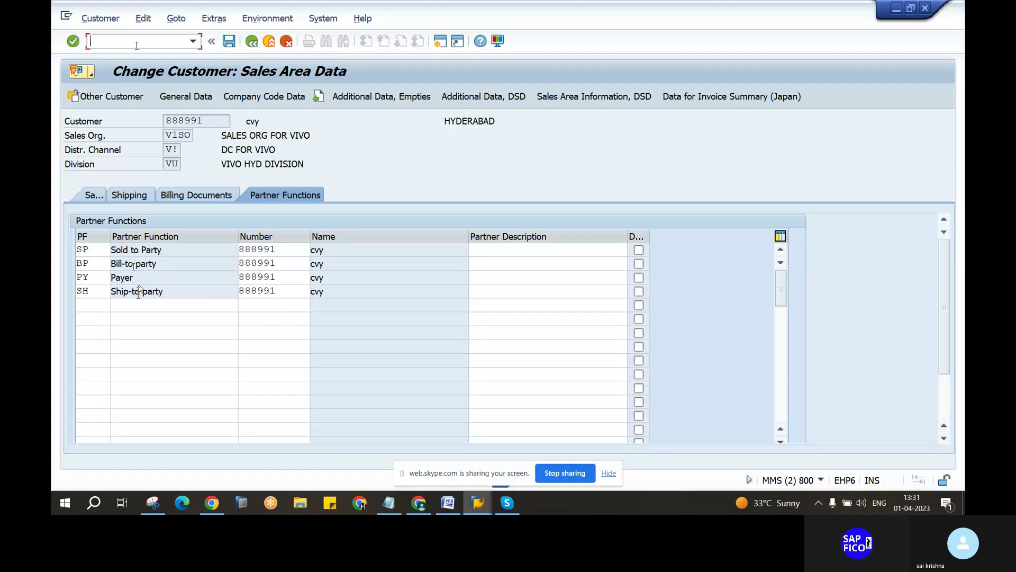
Step: Start the sales order change transaction VA02 in this session and close the delivery log and spare SAP Easy Access sessions
{"action": "type", "text": "/nva02"}
{"action": "key", "text": "Return"}
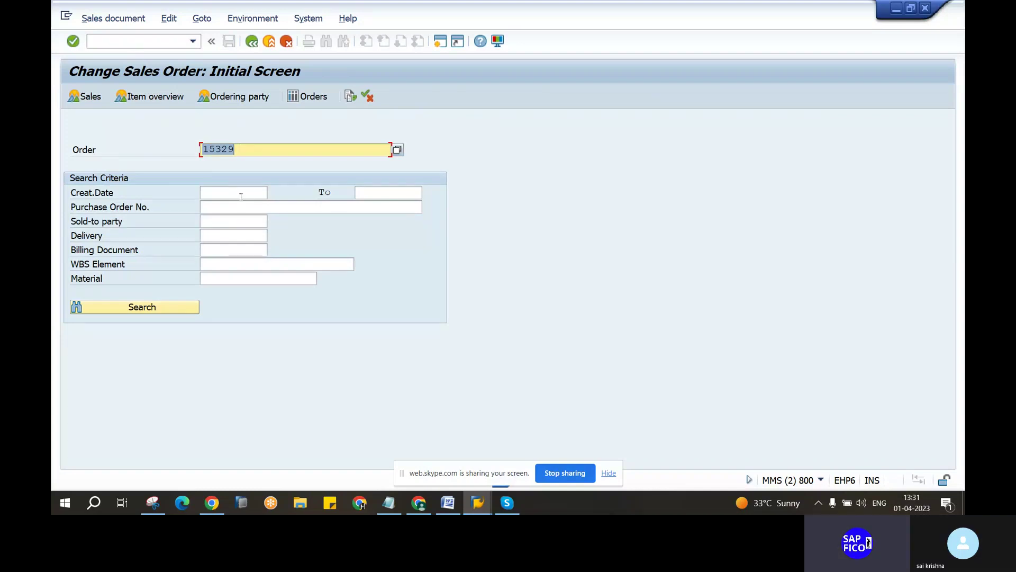
{"action": "left_click", "coordinate": [477, 502]}
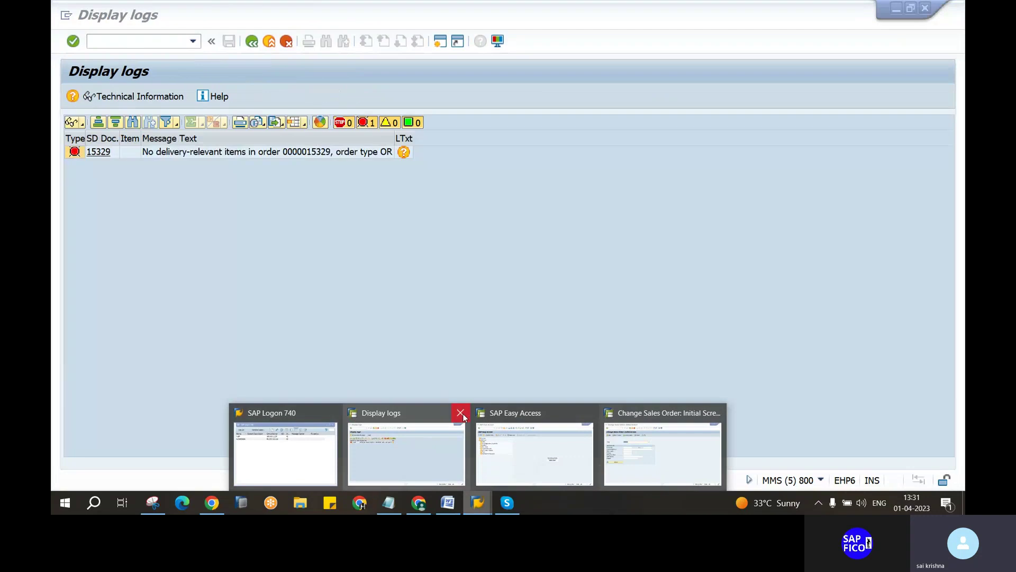
{"action": "left_click", "coordinate": [463, 414]}
{"action": "left_click", "coordinate": [524, 413]}
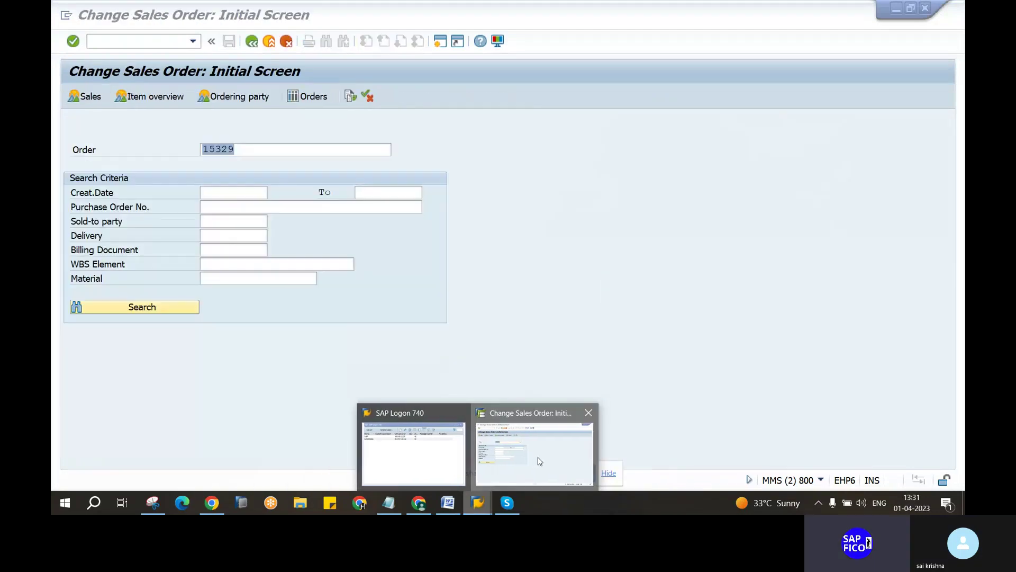
Step: Open the prefilled sales order and change the item category of item 10 to TAN (Standard Item)
{"action": "key", "text": "Return"}
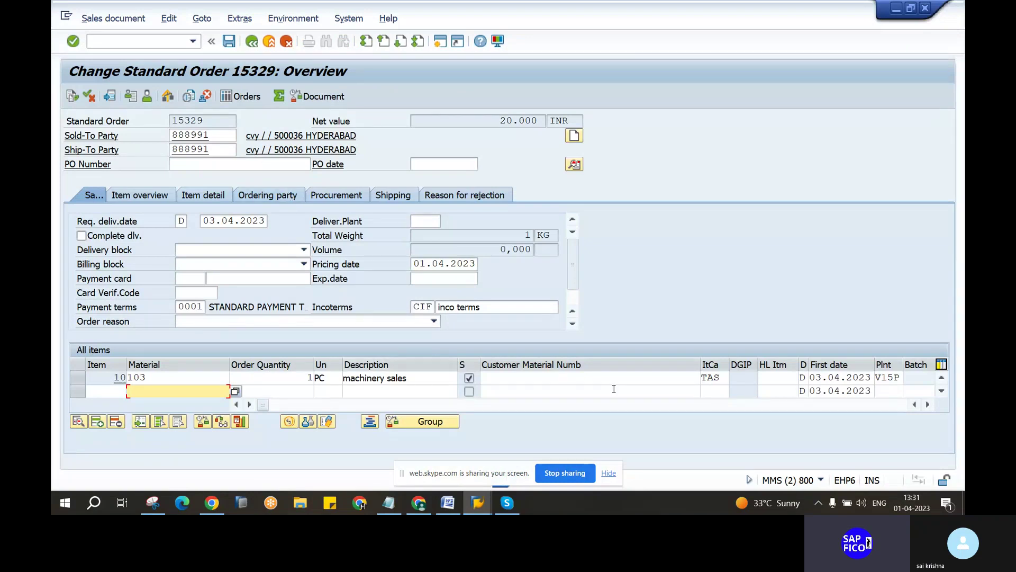
{"action": "left_click", "coordinate": [714, 377]}
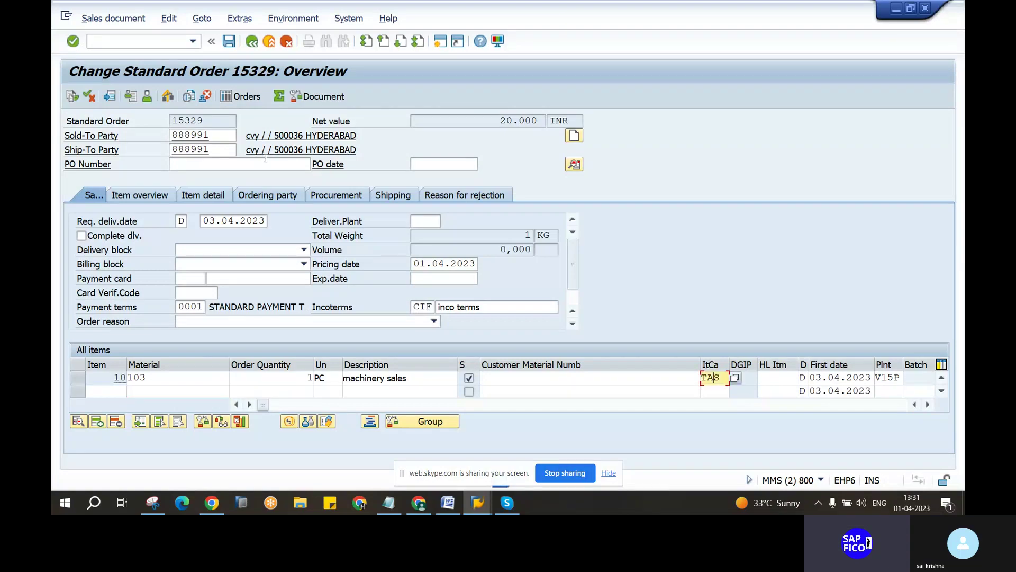
{"action": "left_click", "coordinate": [735, 377]}
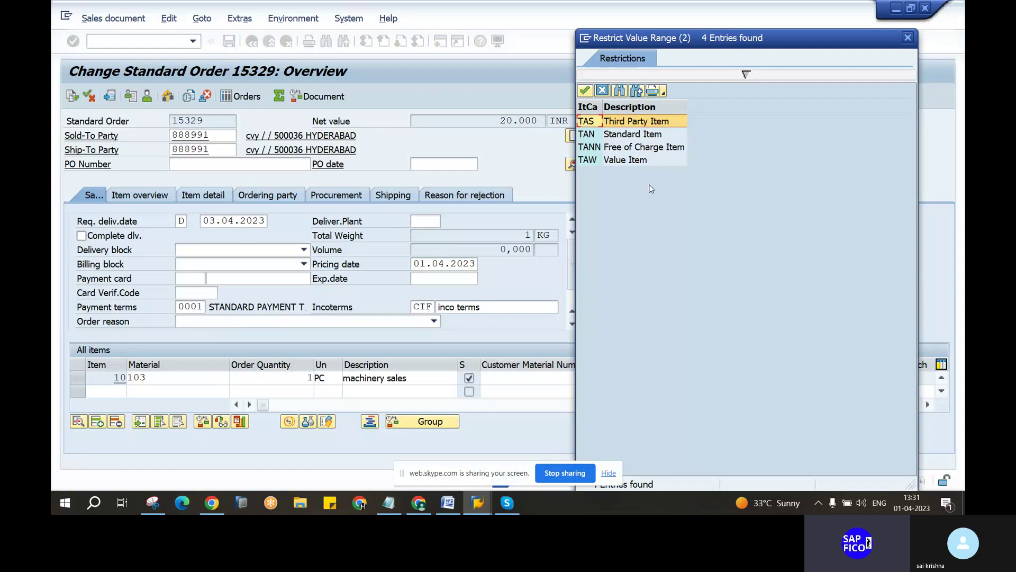
{"action": "left_click", "coordinate": [640, 139]}
{"action": "left_click", "coordinate": [616, 126]}
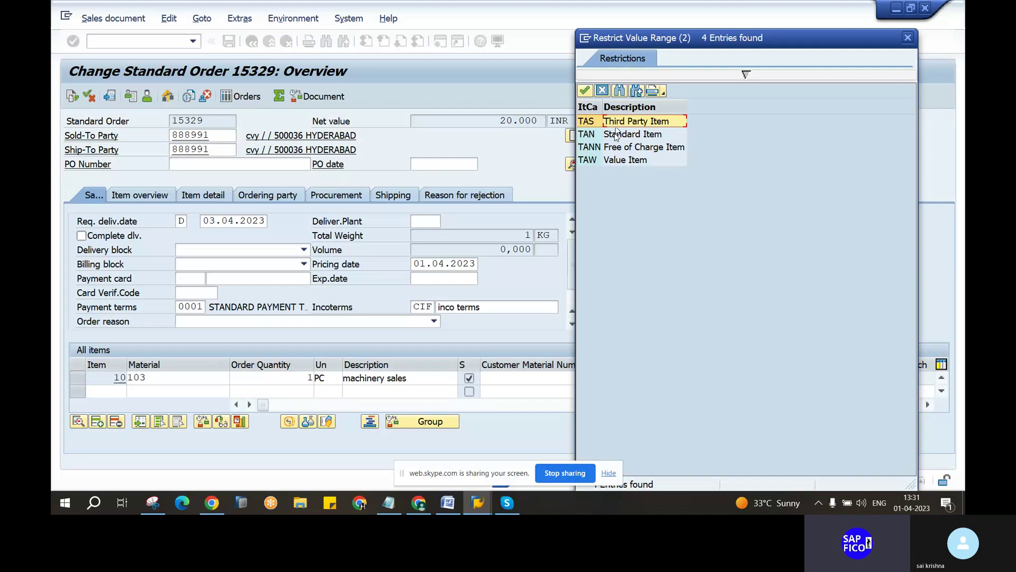
{"action": "left_click", "coordinate": [617, 135]}
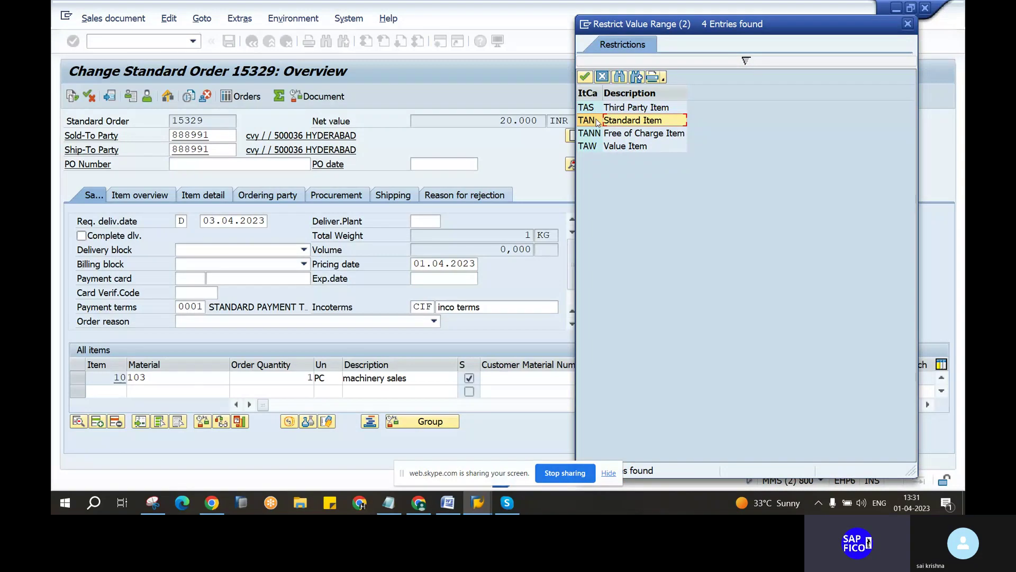
{"action": "double_click", "coordinate": [597, 123]}
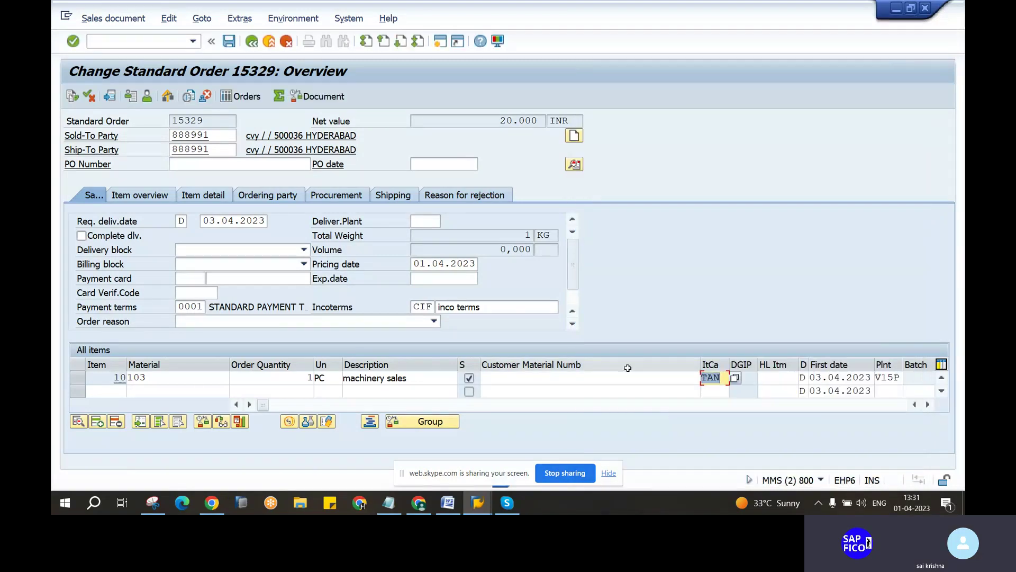
Step: Set the delivering plant in the order's sales data to V15P
{"action": "left_click", "coordinate": [423, 225]}
{"action": "type", "text": "V15P"}
{"action": "key", "text": "Return"}
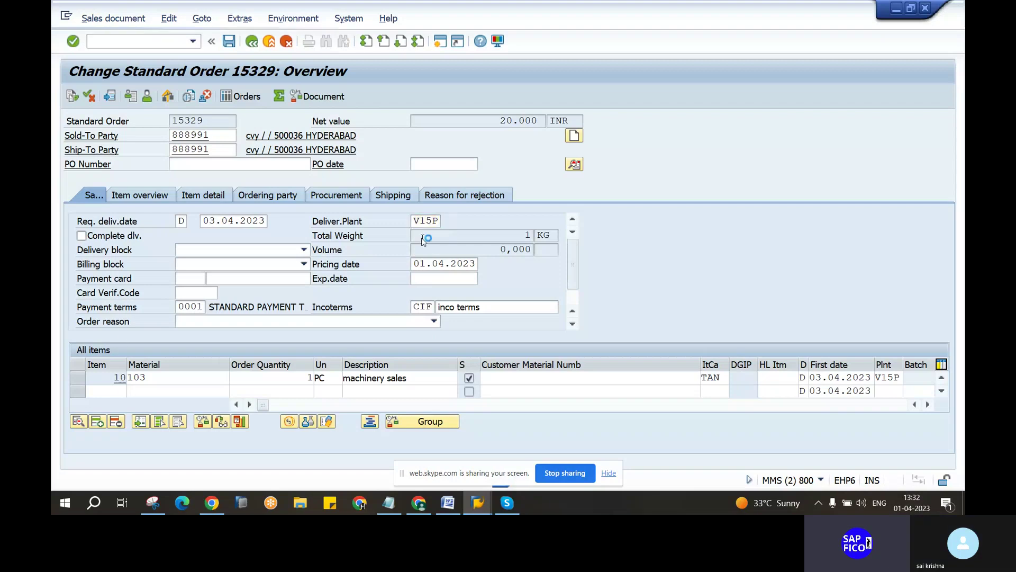
{"action": "left_click", "coordinate": [472, 388]}
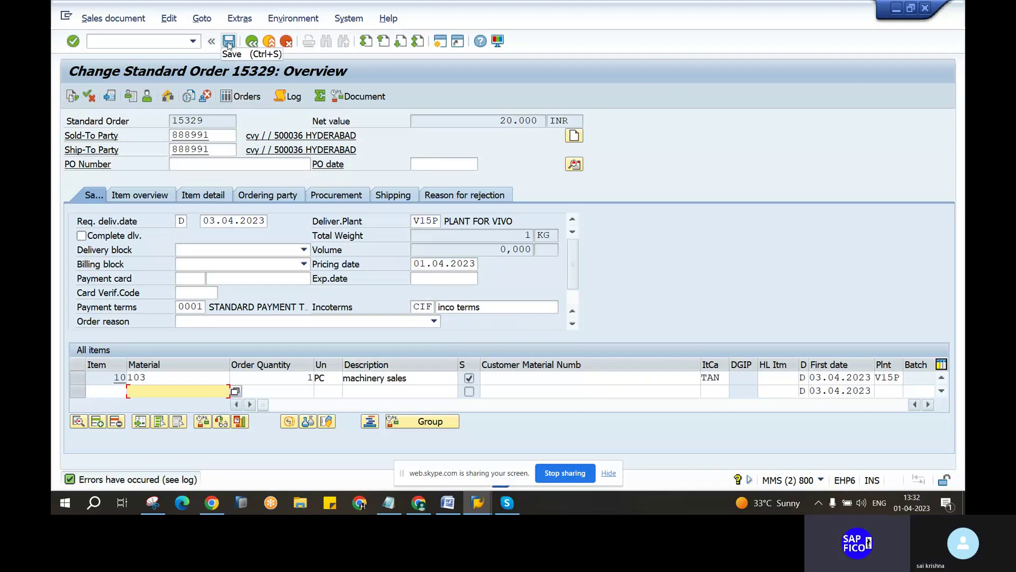
Step: Read the sales order's error log, return to the order overview and save the order
{"action": "left_click", "coordinate": [285, 97]}
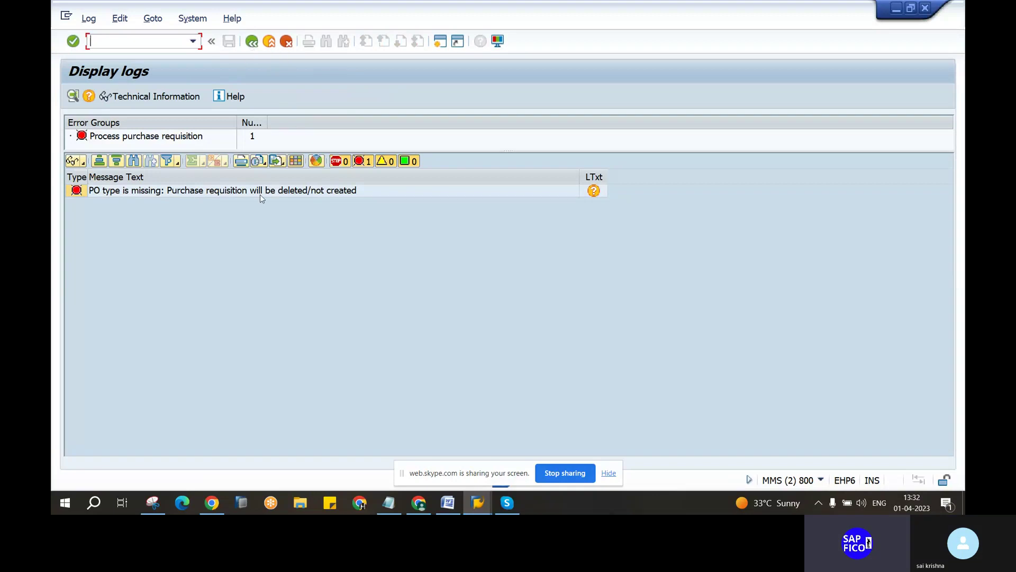
{"action": "left_click", "coordinate": [252, 42]}
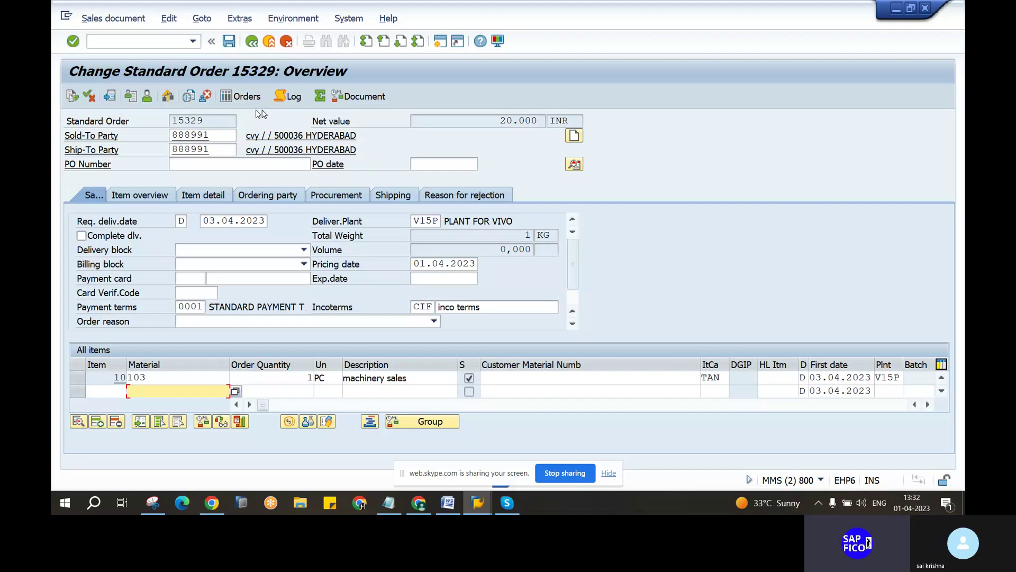
{"action": "left_click", "coordinate": [230, 42]}
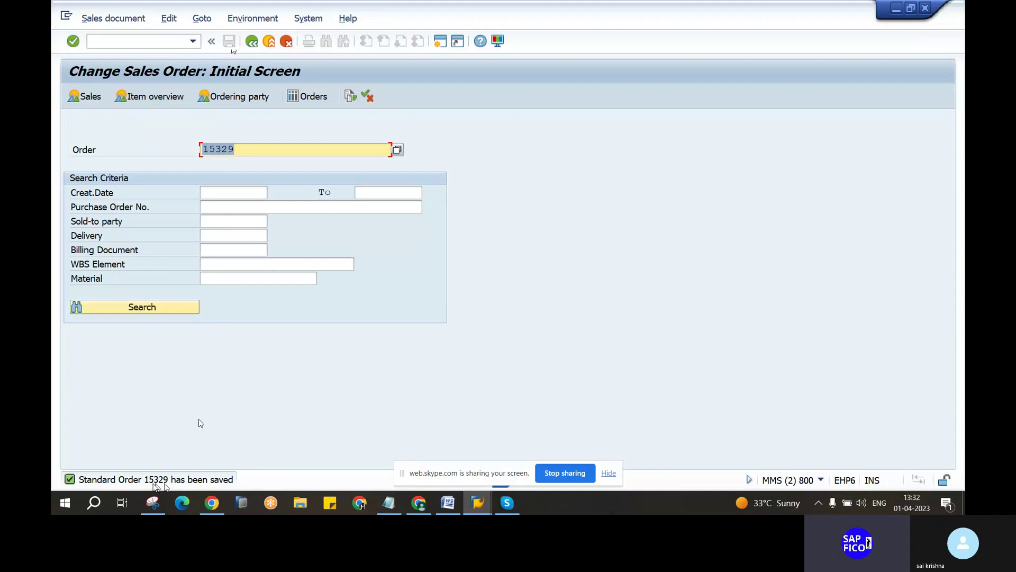
Step: Reopen the saved sales order to check item 10's category, and return to SAP Easy Access
{"action": "key", "text": "Return"}
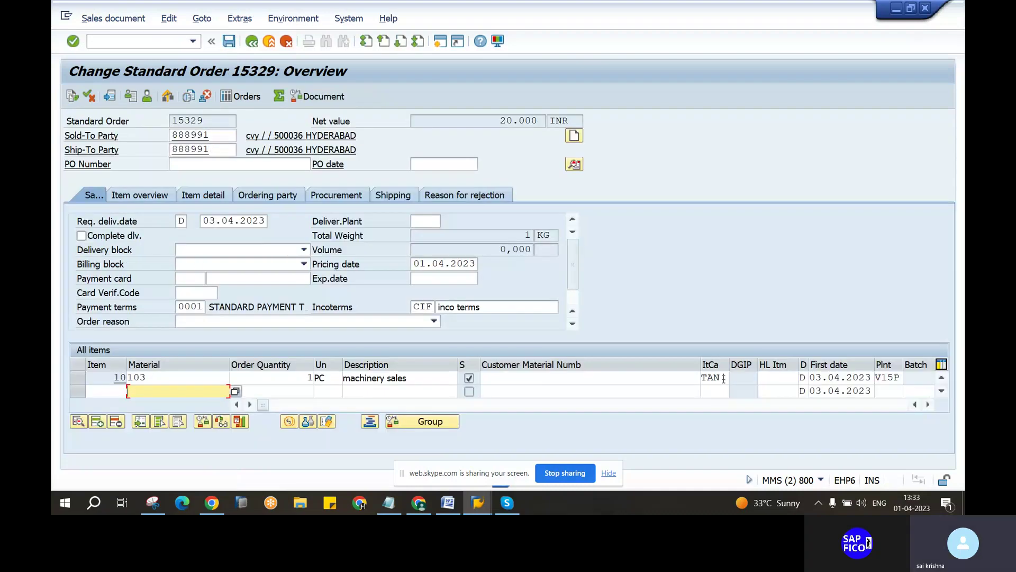
{"action": "left_click", "coordinate": [723, 378]}
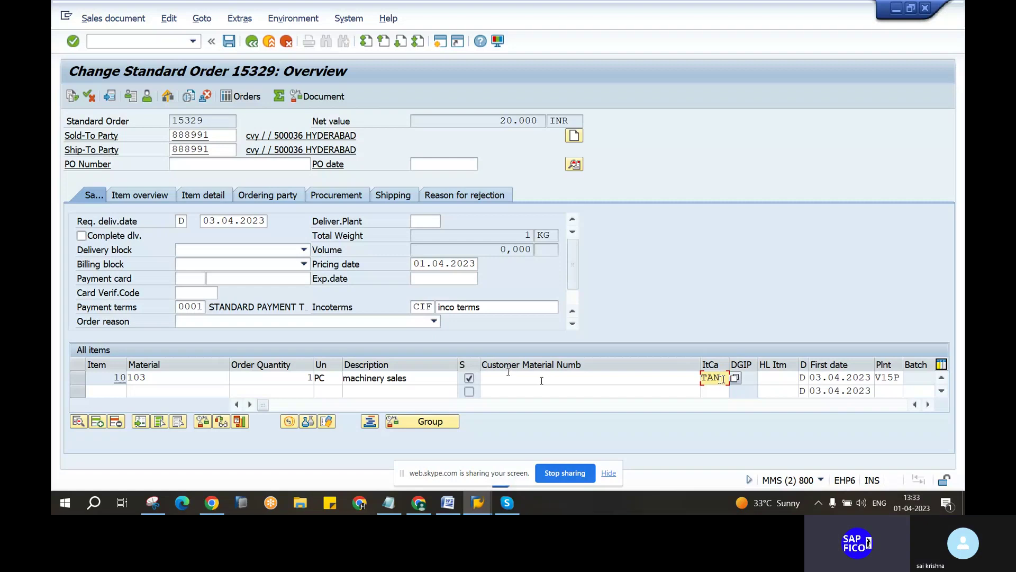
{"action": "left_click", "coordinate": [131, 36]}
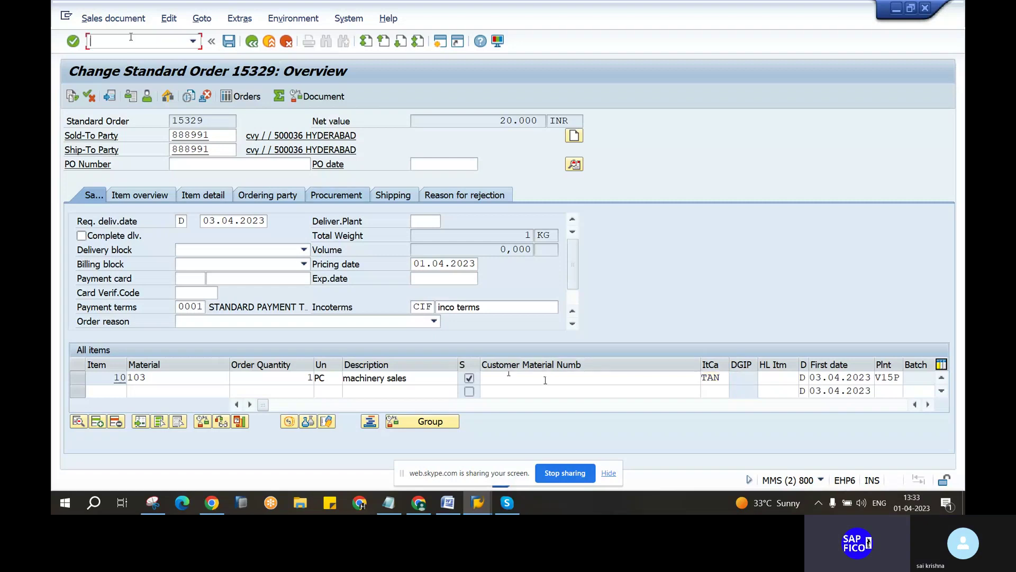
{"action": "type", "text": "/n"}
{"action": "key", "text": "Return"}
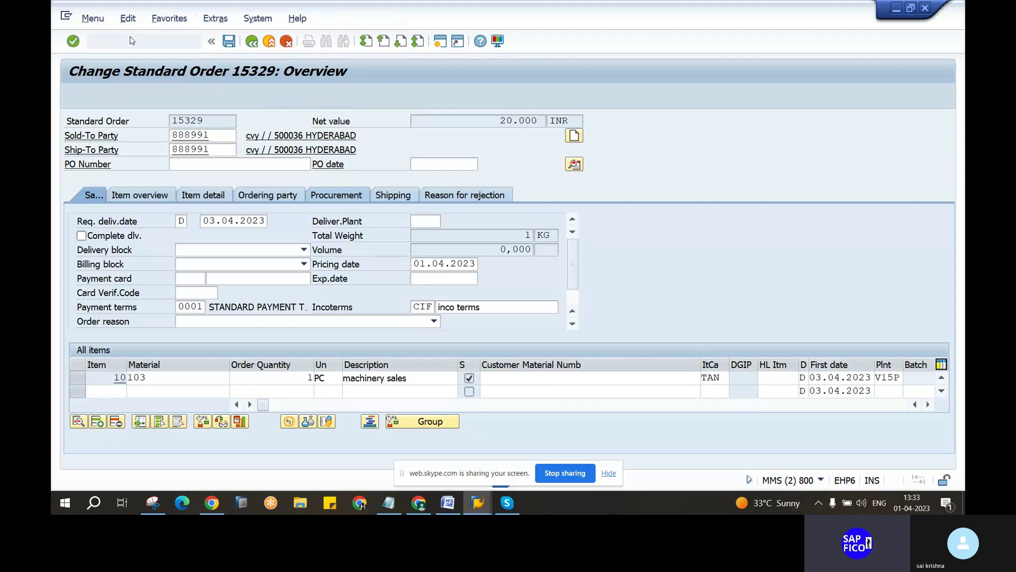
Step: Start an outbound delivery with transaction VL01N for the prefilled shipping point and sales order
{"action": "type", "text": "vl01n"}
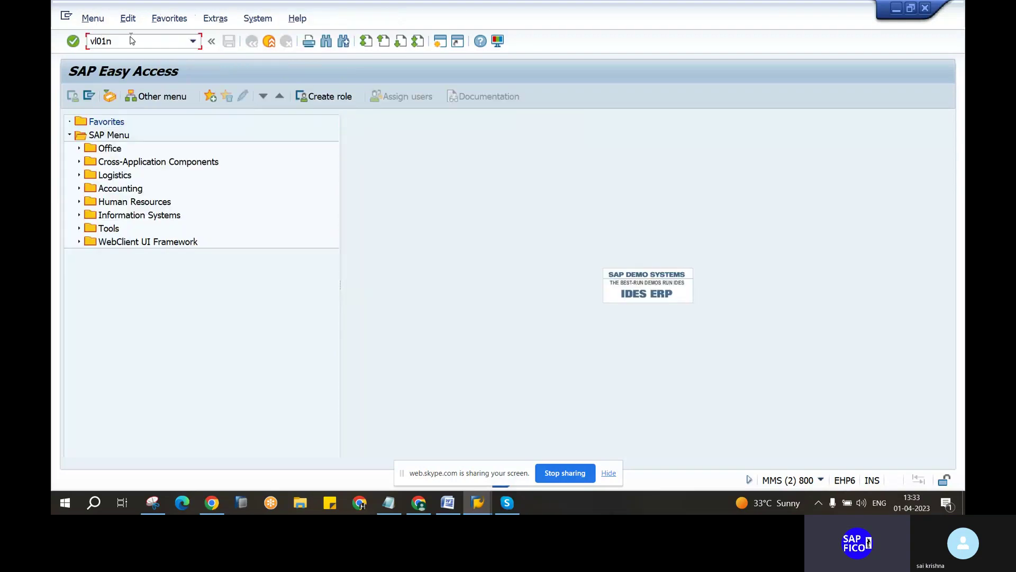
{"action": "key", "text": "Return"}
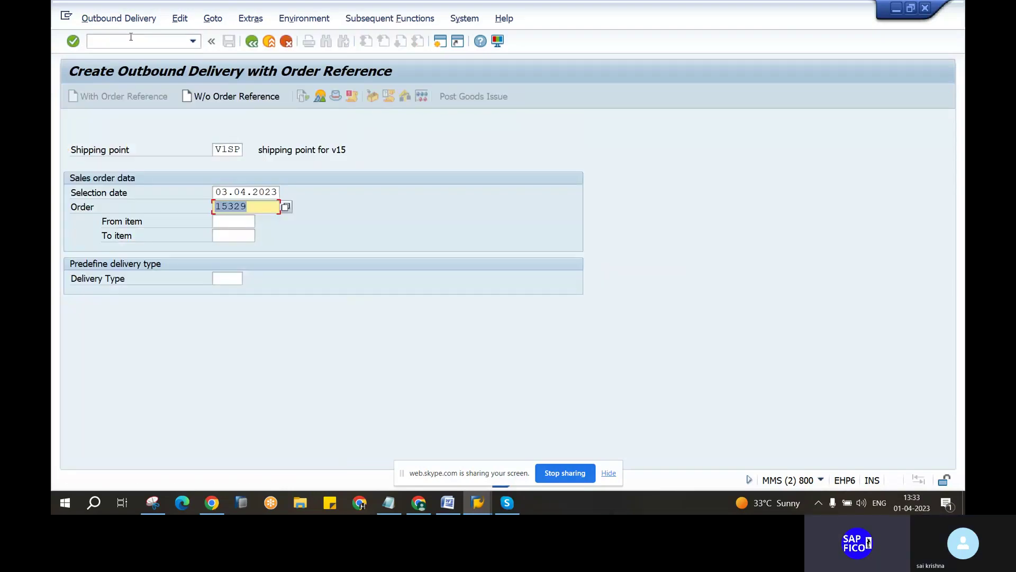
{"action": "key", "text": "Return"}
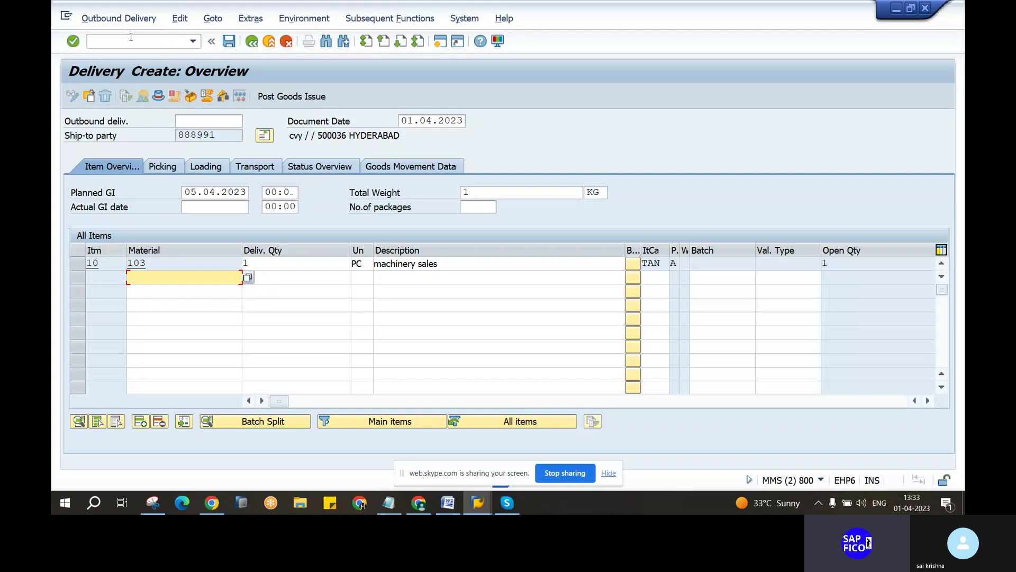
Step: Try to post the goods issue, read the explanation of the logged error and return to the delivery overview
{"action": "left_click", "coordinate": [282, 261]}
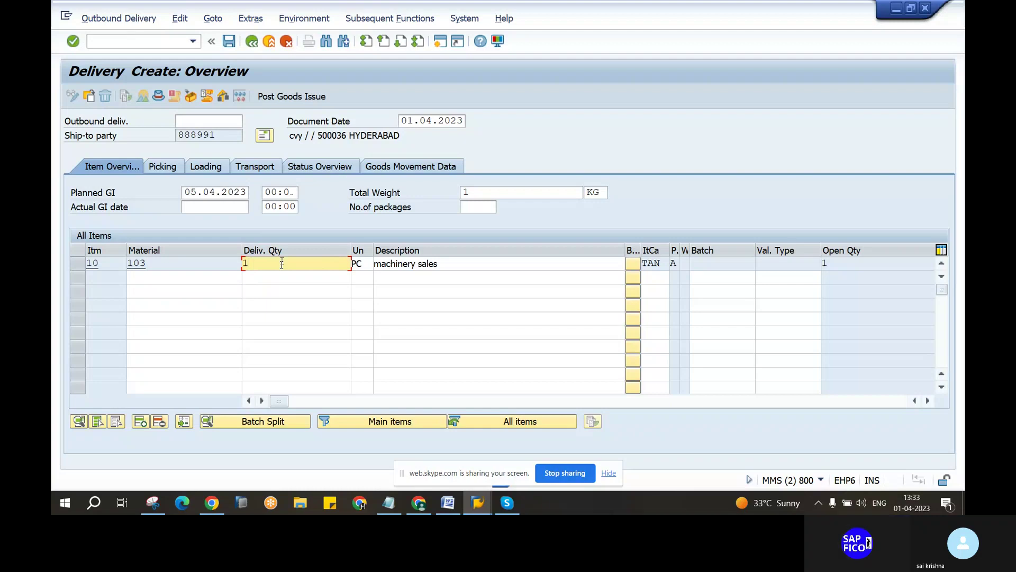
{"action": "left_click", "coordinate": [284, 100]}
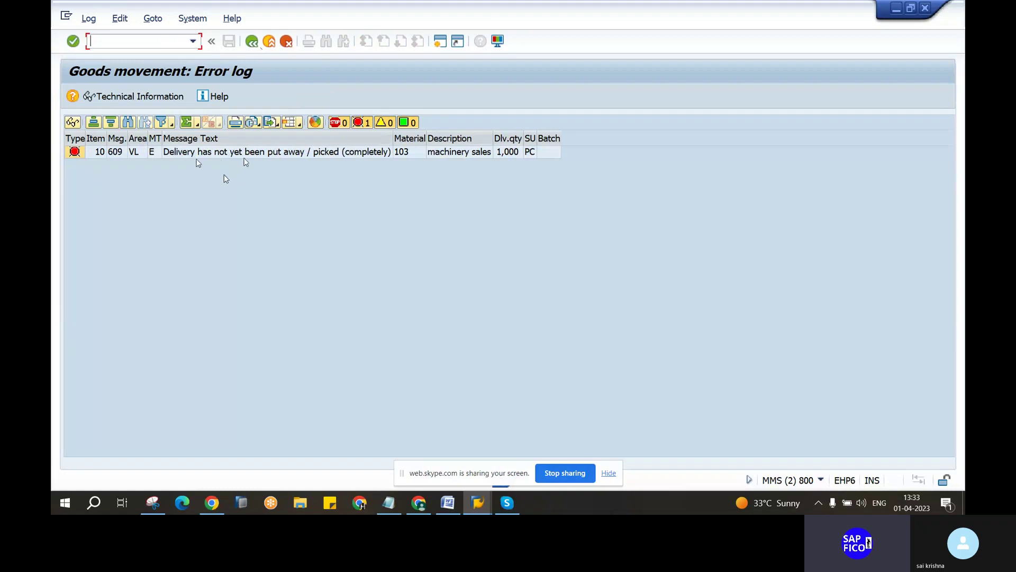
{"action": "left_click", "coordinate": [175, 153]}
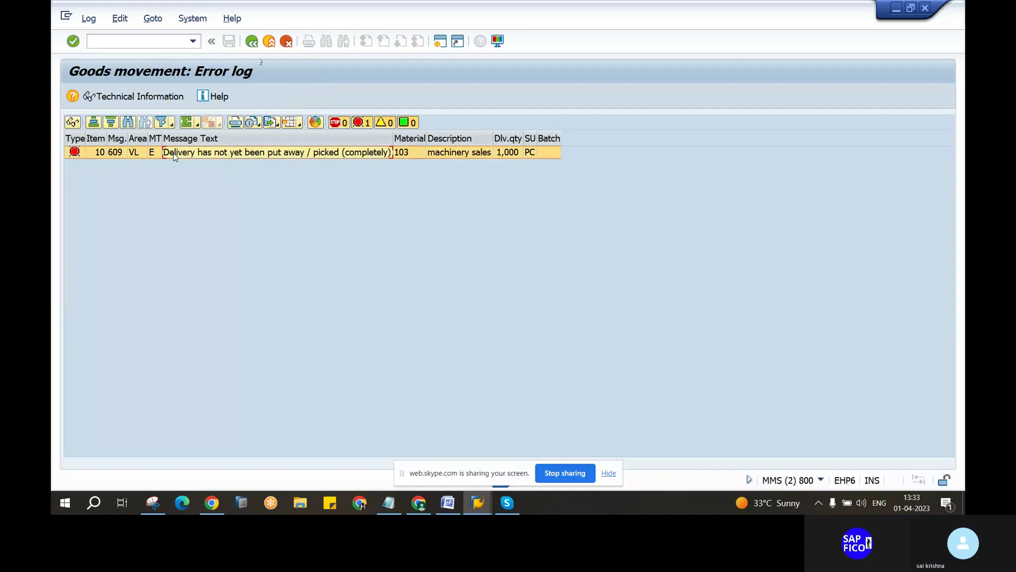
{"action": "double_click", "coordinate": [174, 153]}
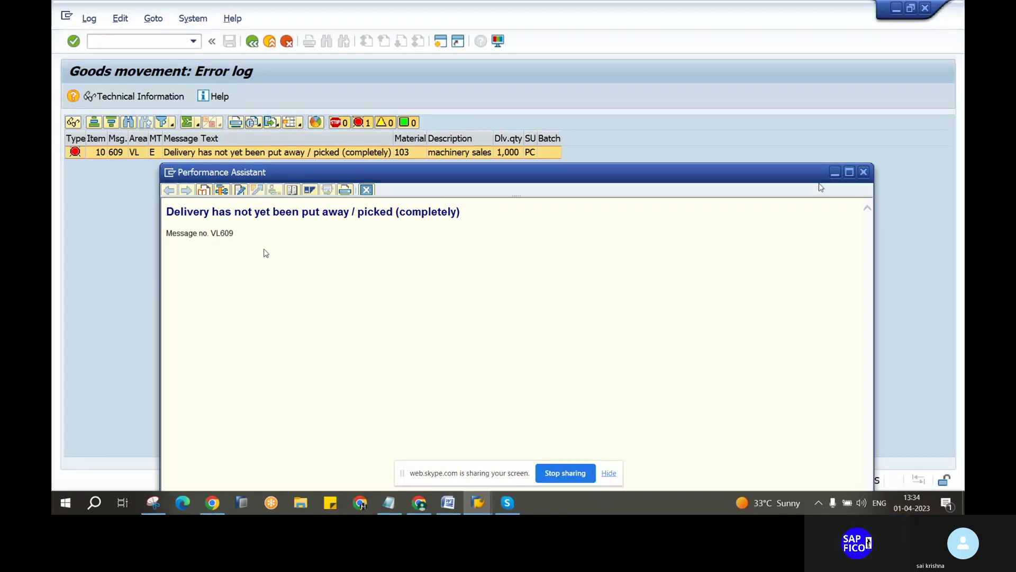
{"action": "left_click", "coordinate": [864, 172]}
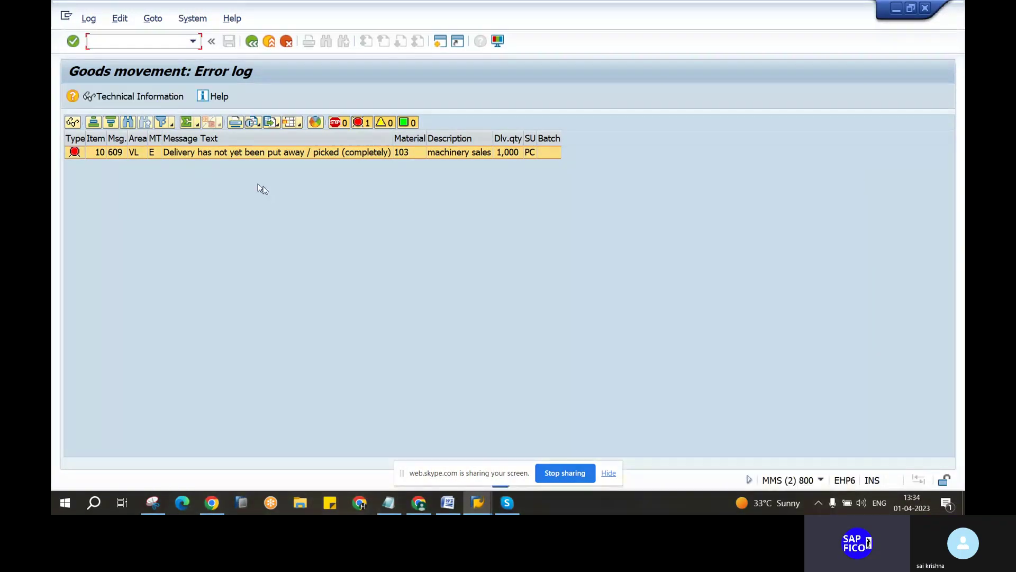
{"action": "left_click", "coordinate": [252, 41]}
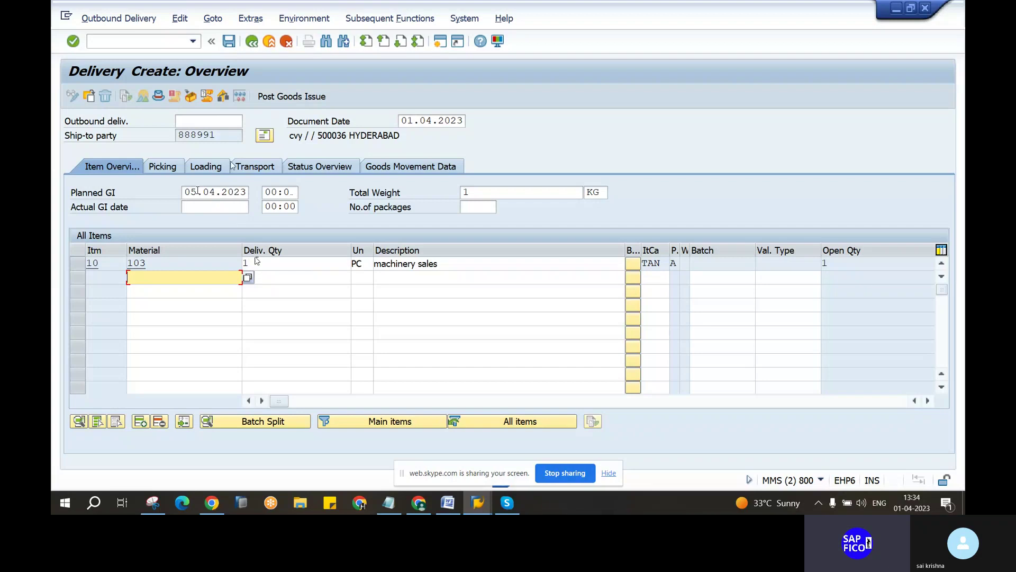
Step: Set the delivery's planned goods issue date to 03.04.2023
{"action": "left_click", "coordinate": [208, 192]}
{"action": "key", "text": "BackSpace"}
{"action": "type", "text": "3"}
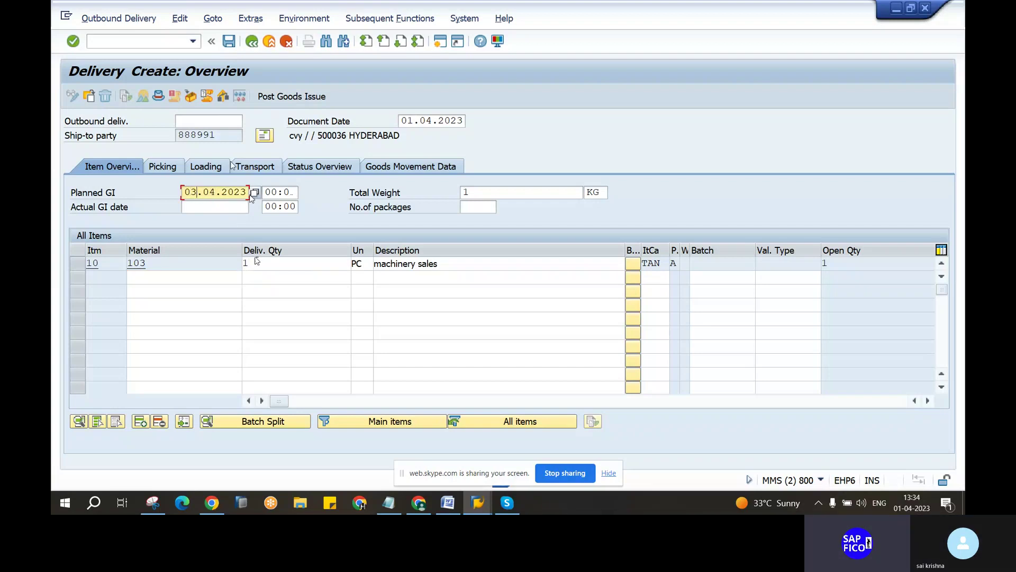
{"action": "key", "text": "Return"}
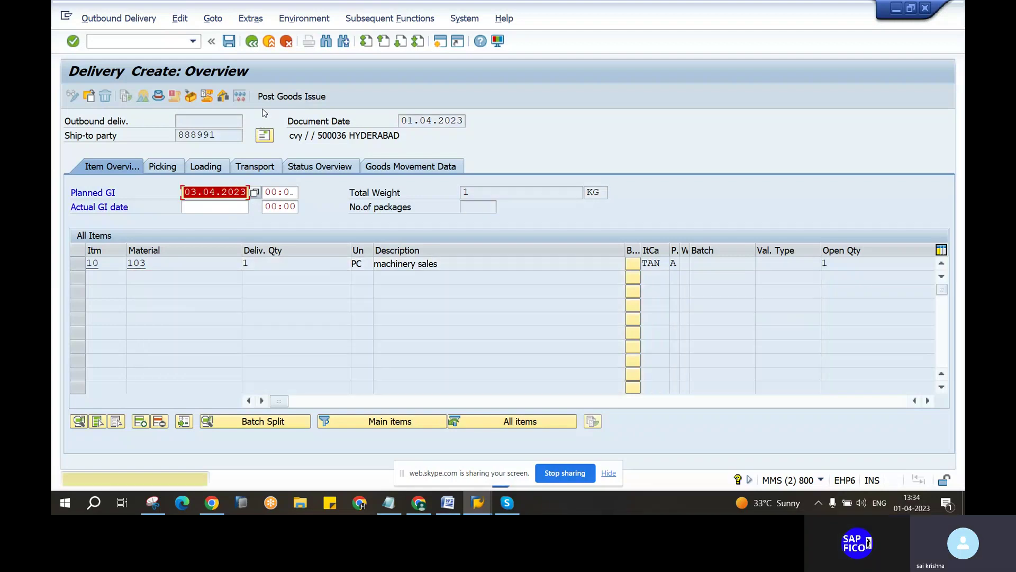
{"action": "key", "text": "Return"}
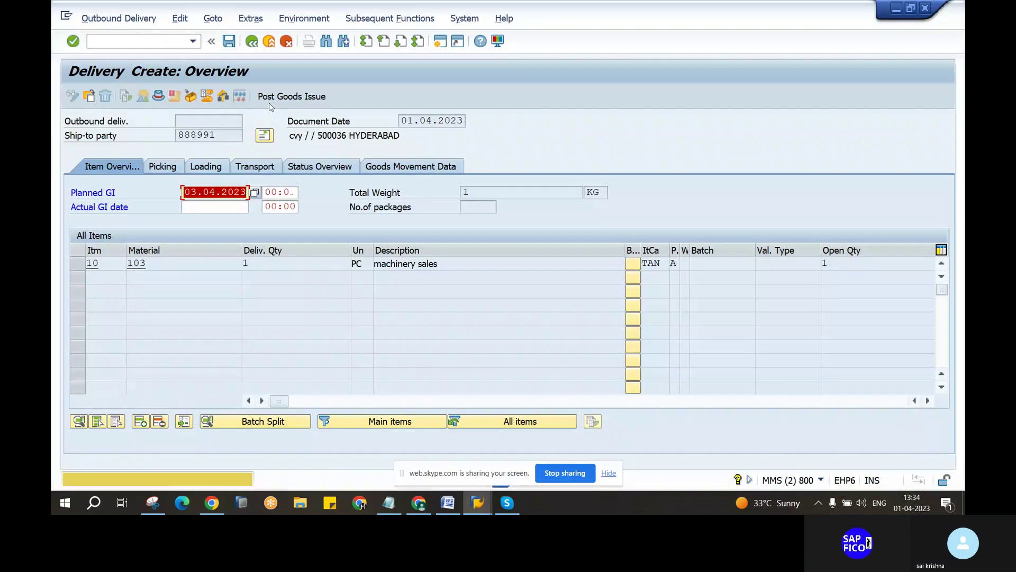
Step: Try again to post the goods issue, passing the date warnings, and return from the error log to the delivery overview
{"action": "left_click", "coordinate": [272, 102]}
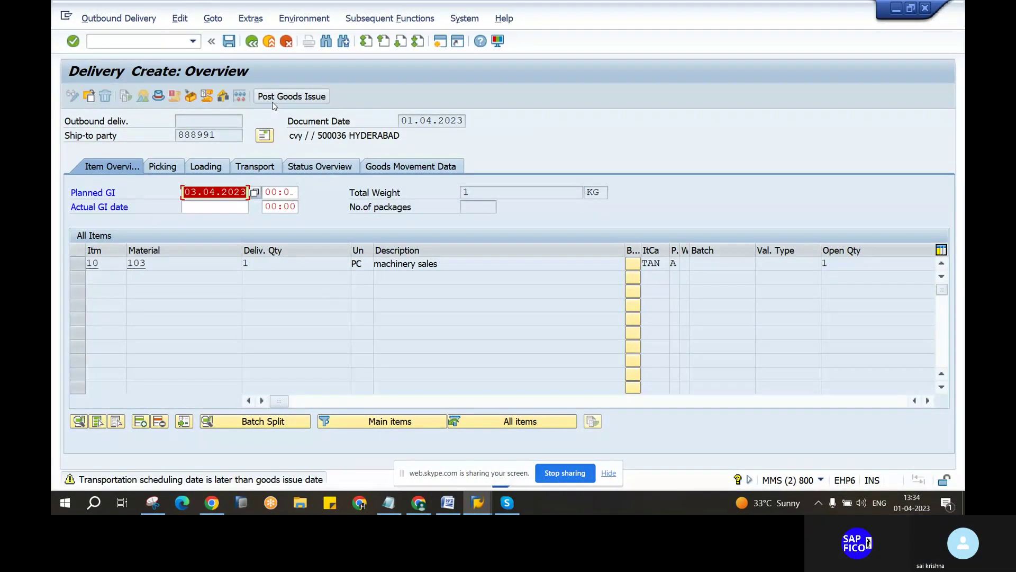
{"action": "left_click", "coordinate": [273, 103]}
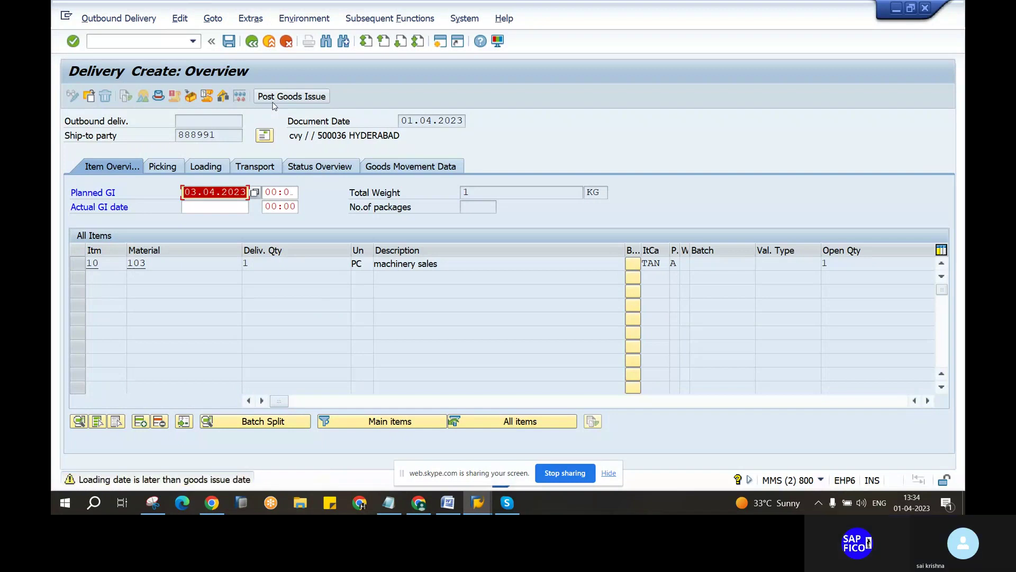
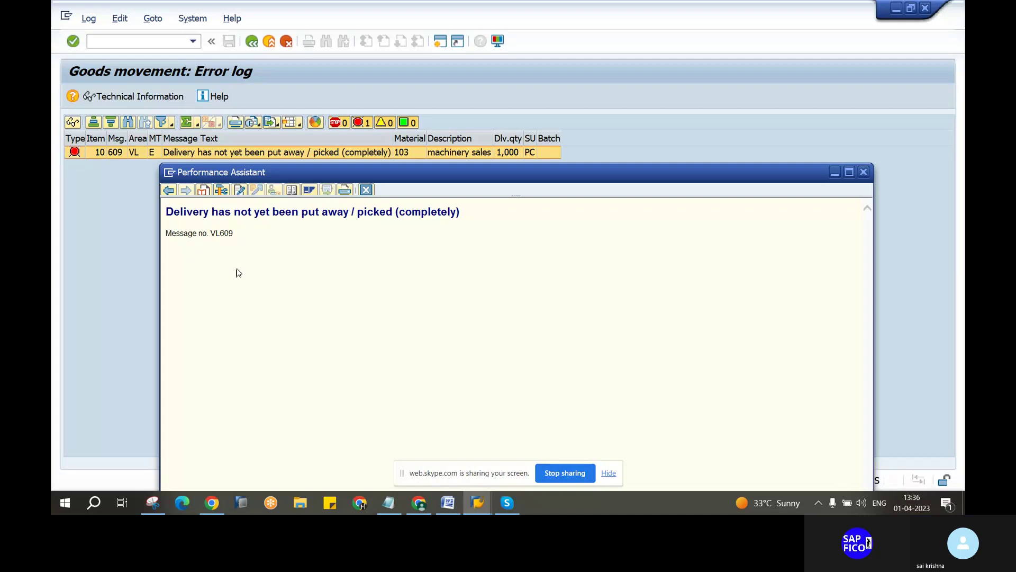
{"action": "left_click", "coordinate": [863, 172]}
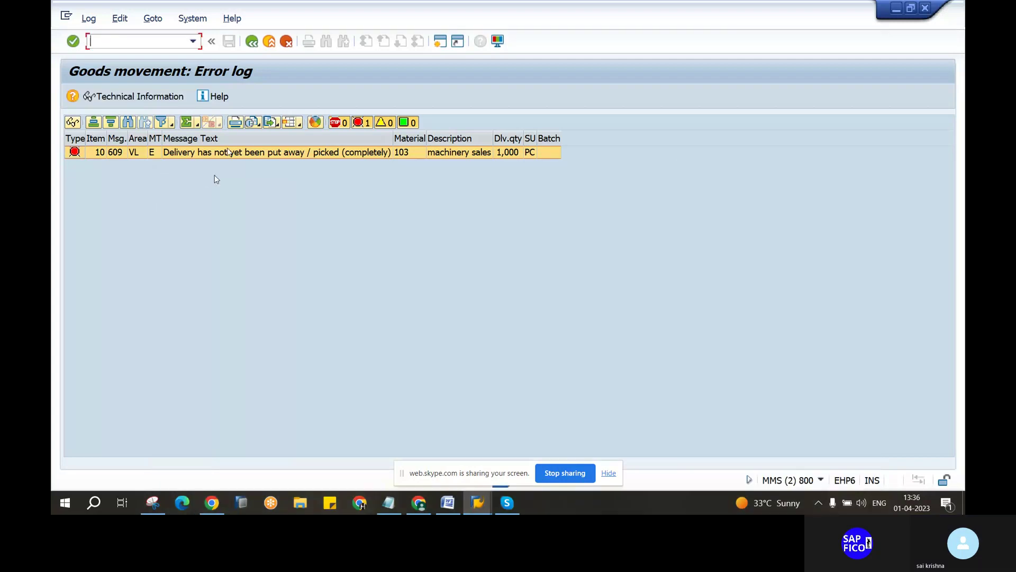
{"action": "left_click", "coordinate": [251, 41]}
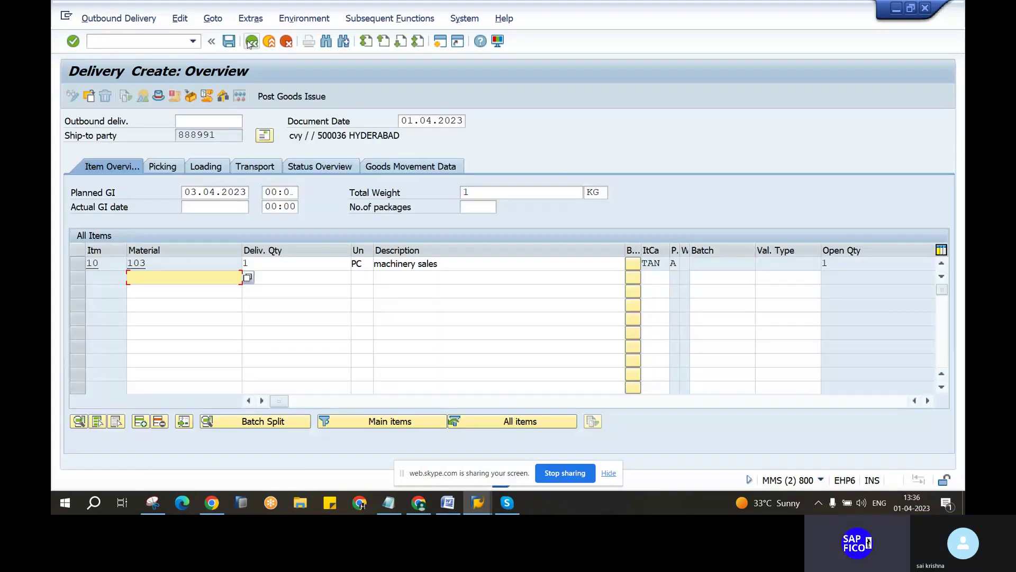
Step: Enter 1 as the picked quantity of delivery item 10 and try to post the goods issue
{"action": "left_click", "coordinate": [162, 167]}
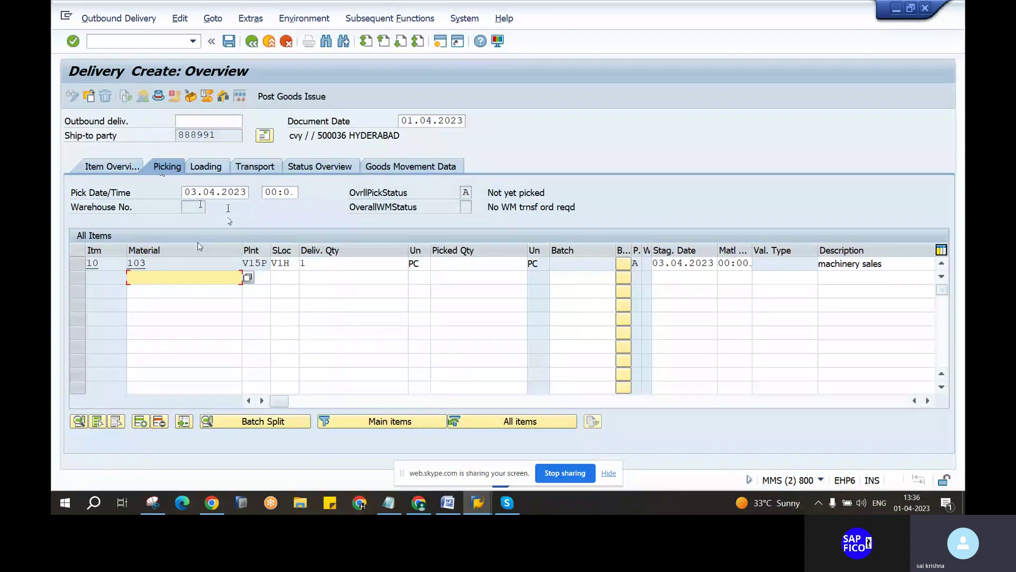
{"action": "left_click", "coordinate": [460, 263]}
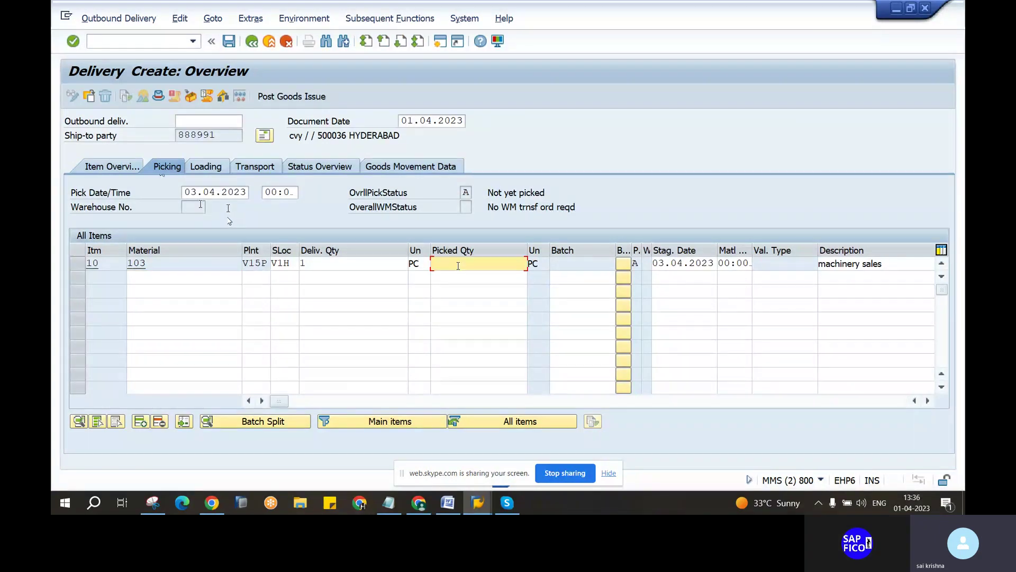
{"action": "type", "text": "1"}
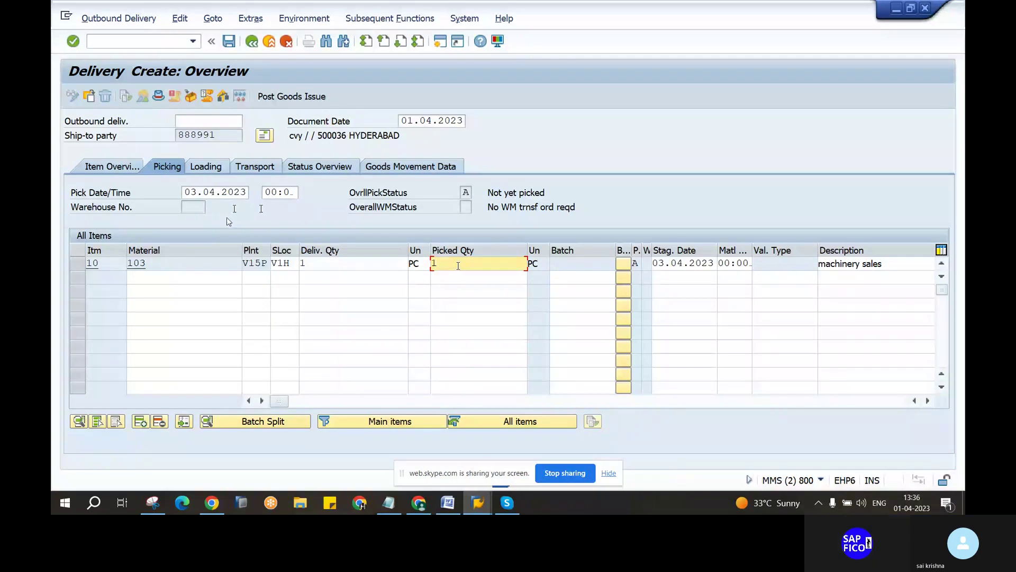
{"action": "key", "text": "Return"}
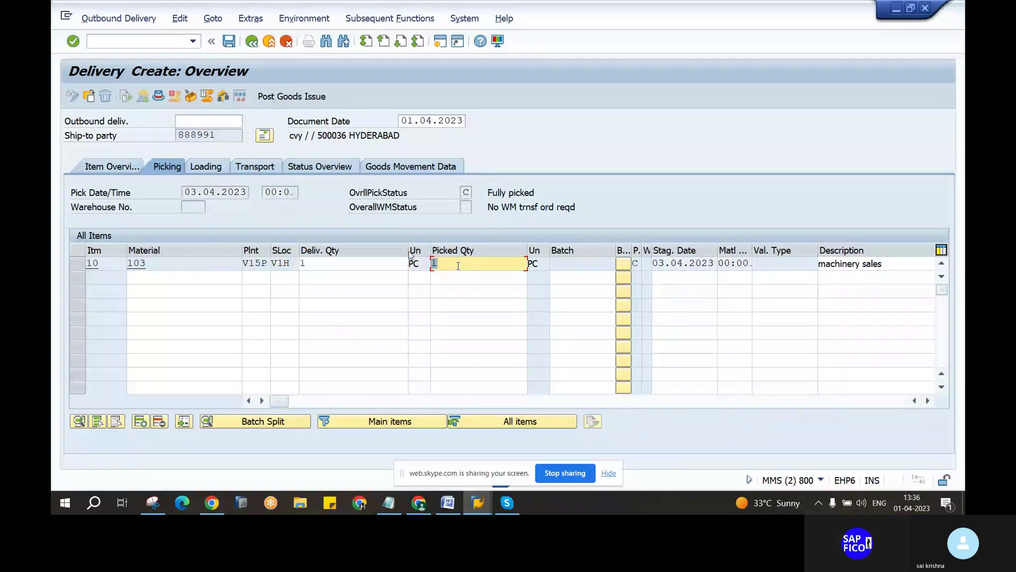
{"action": "left_click", "coordinate": [291, 98]}
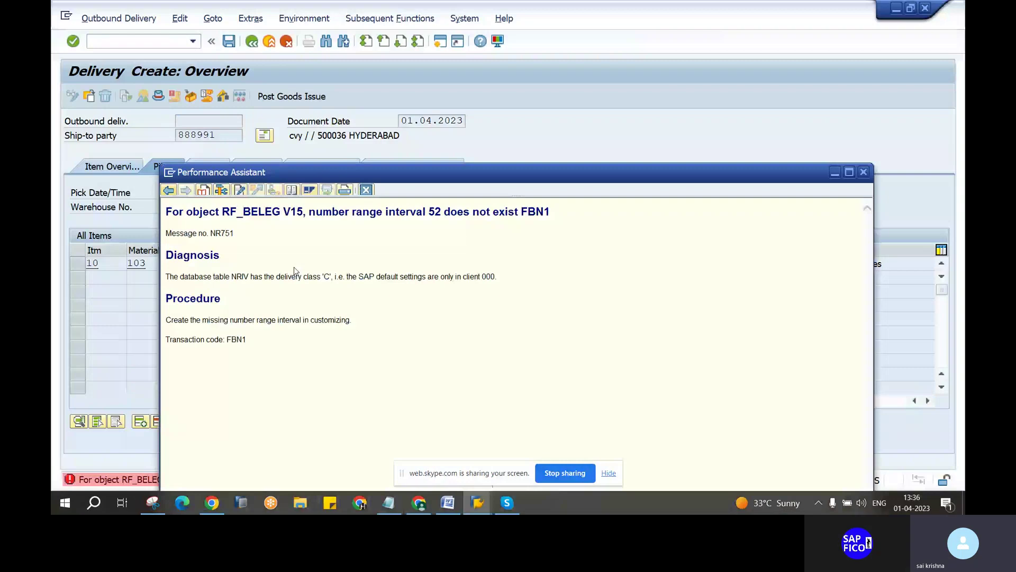
Step: In a separate session, open the accounting document number range intervals of company code V15 for editing with transaction FBN1
{"action": "left_click", "coordinate": [456, 49]}
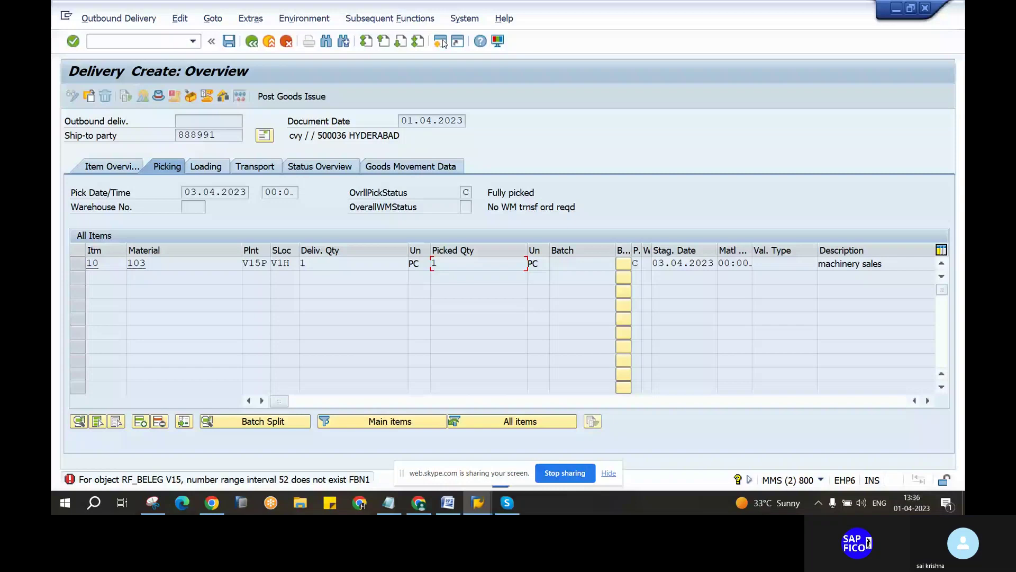
{"action": "key", "text": "alt+Tab"}
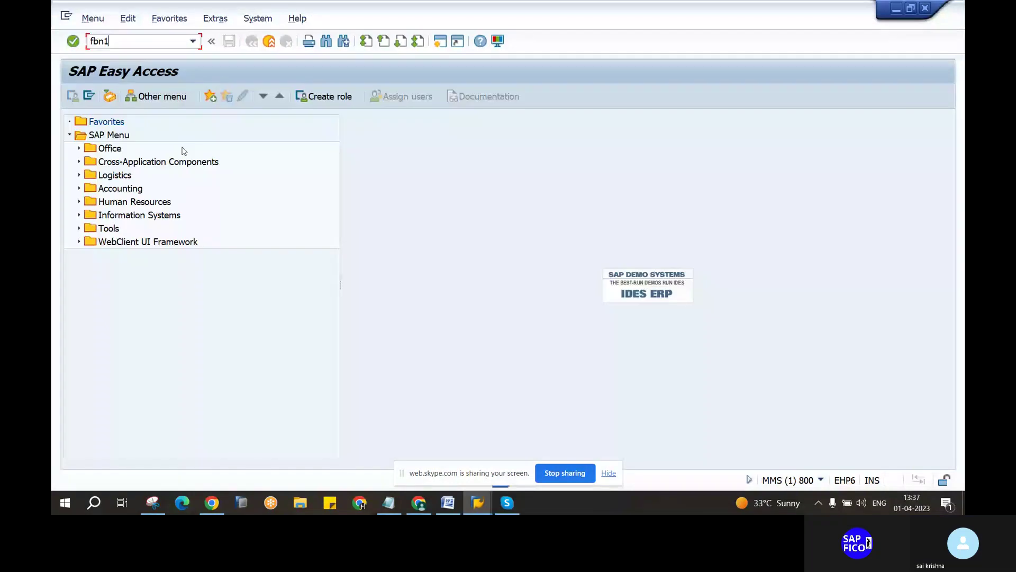
{"action": "key", "text": "Return"}
{"action": "type", "text": "v"}
{"action": "left_click", "coordinate": [204, 134]}
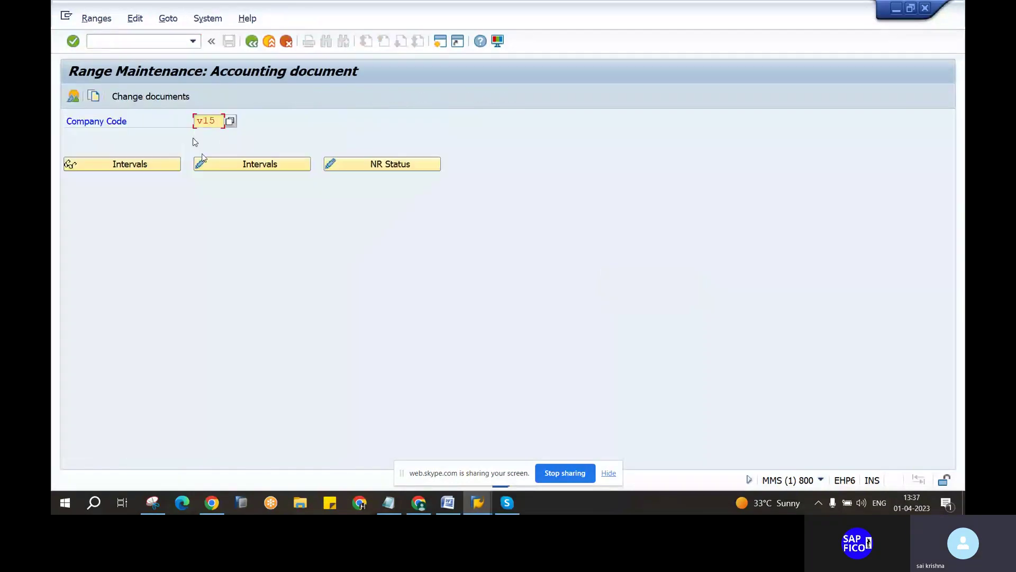
{"action": "left_click", "coordinate": [232, 165]}
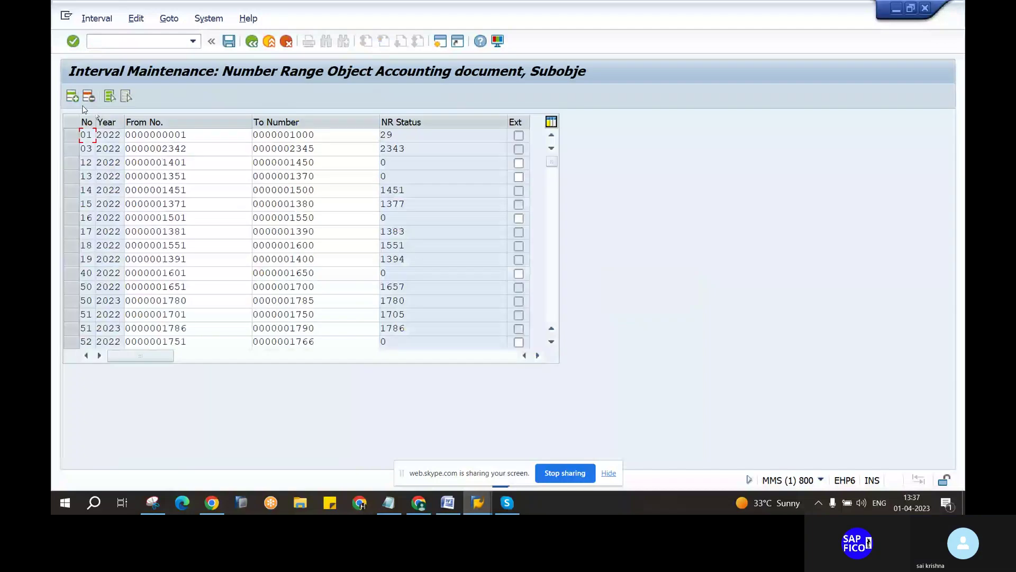
Step: Add number range interval 52 for year 2023 from 1791 to 1793, and save it, acknowledging the transport notice
{"action": "type", "text": "52 "}
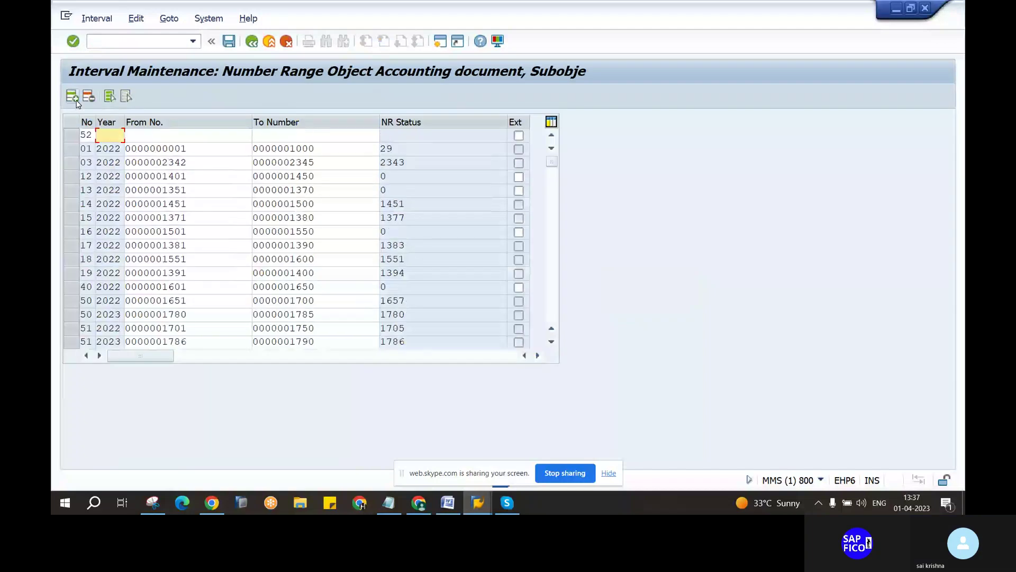
{"action": "type", "text": "2"}
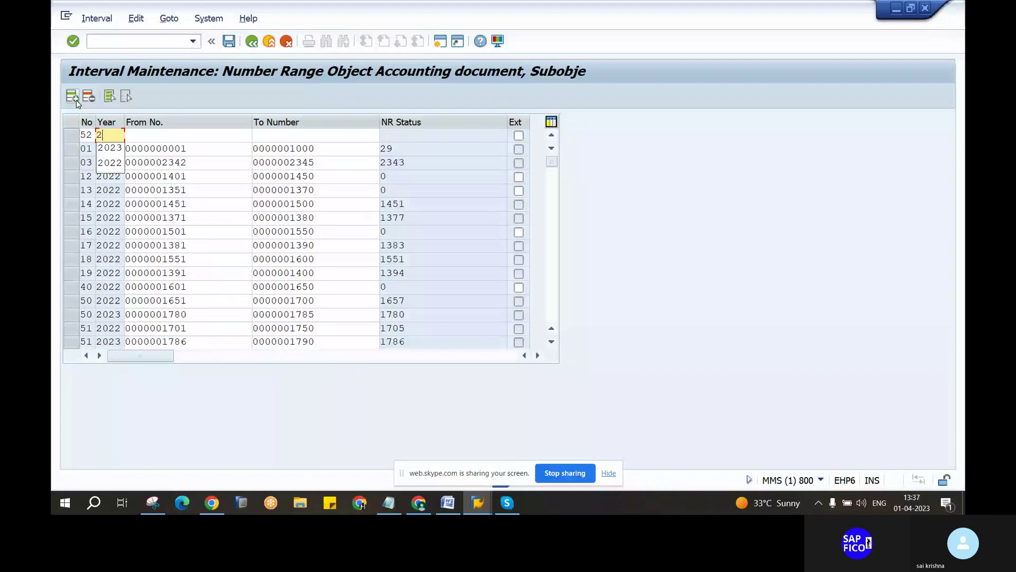
{"action": "type", "text": "0"}
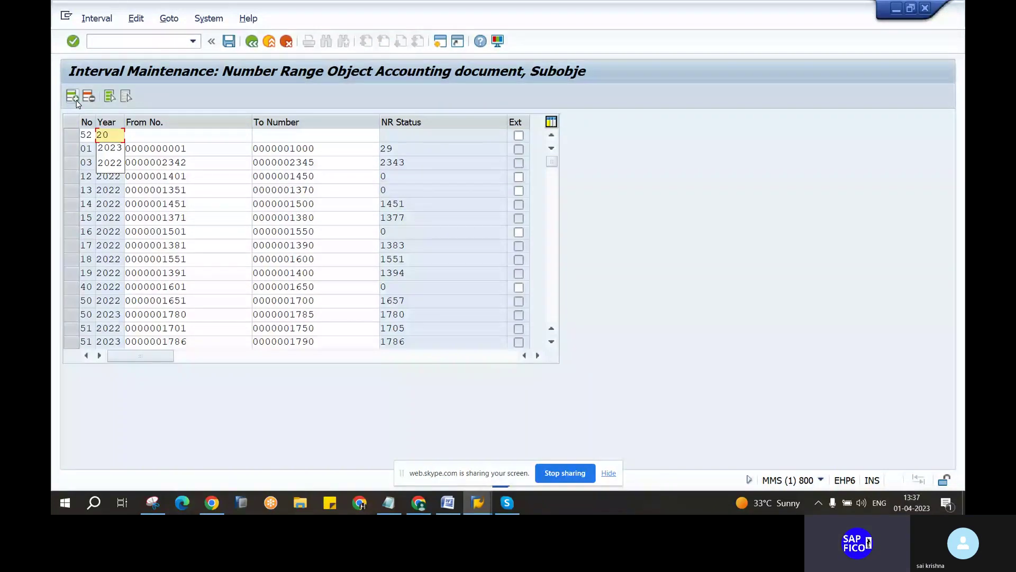
{"action": "type", "text": "23"}
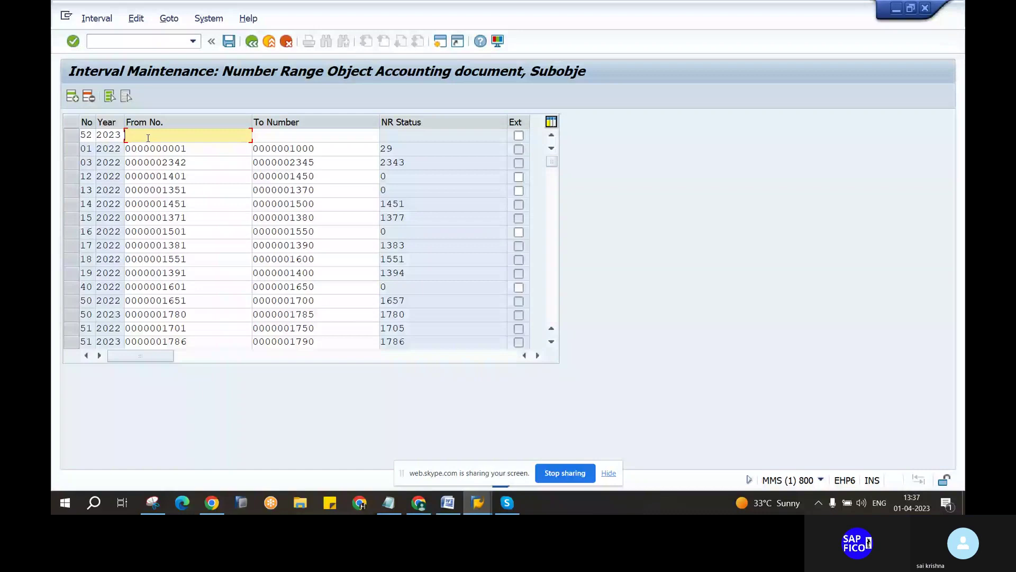
{"action": "type", "text": "1791"}
{"action": "key", "text": "Tab"}
{"action": "type", "text": "17"}
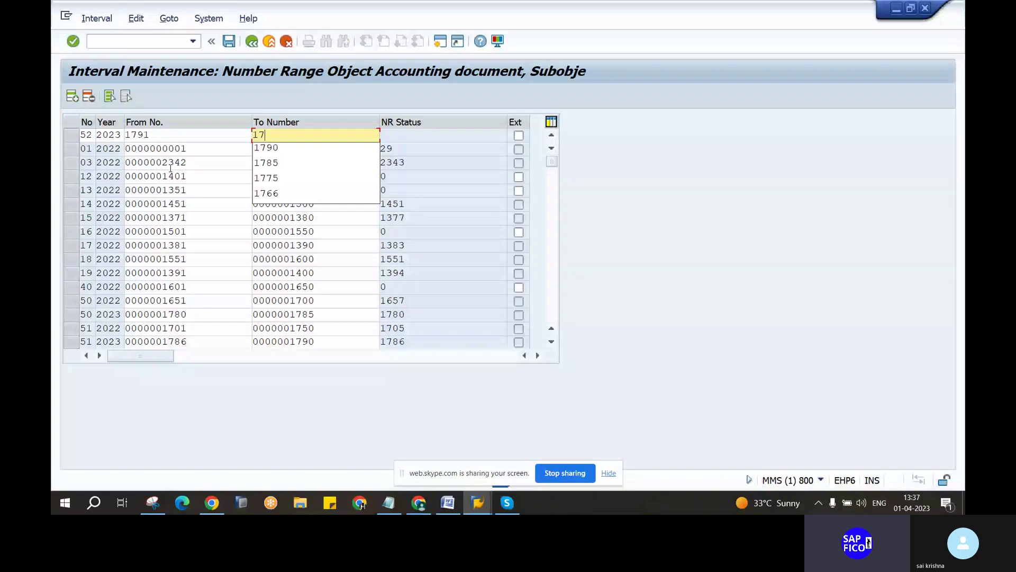
{"action": "type", "text": "9"}
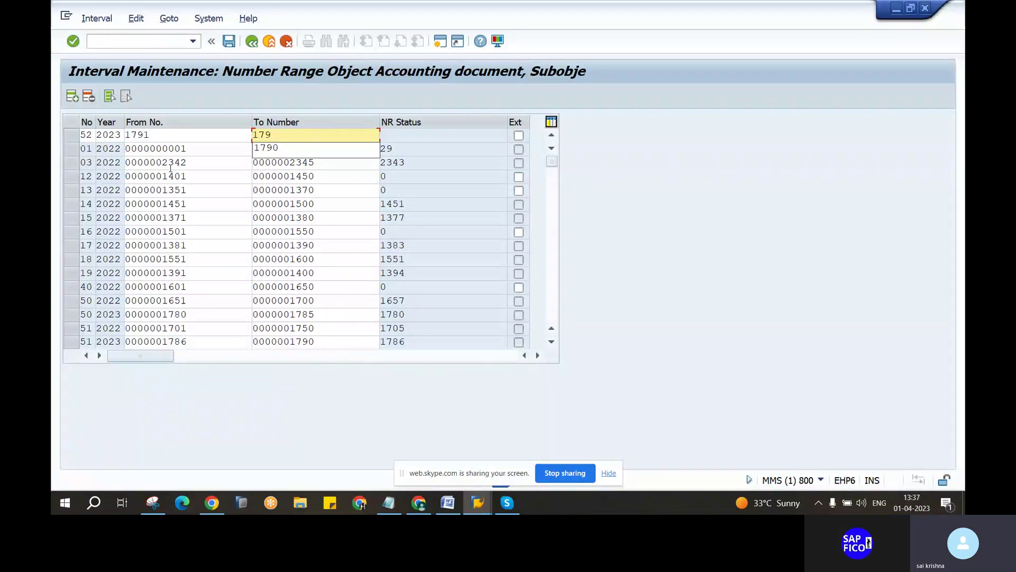
{"action": "type", "text": "3"}
{"action": "key", "text": "Return"}
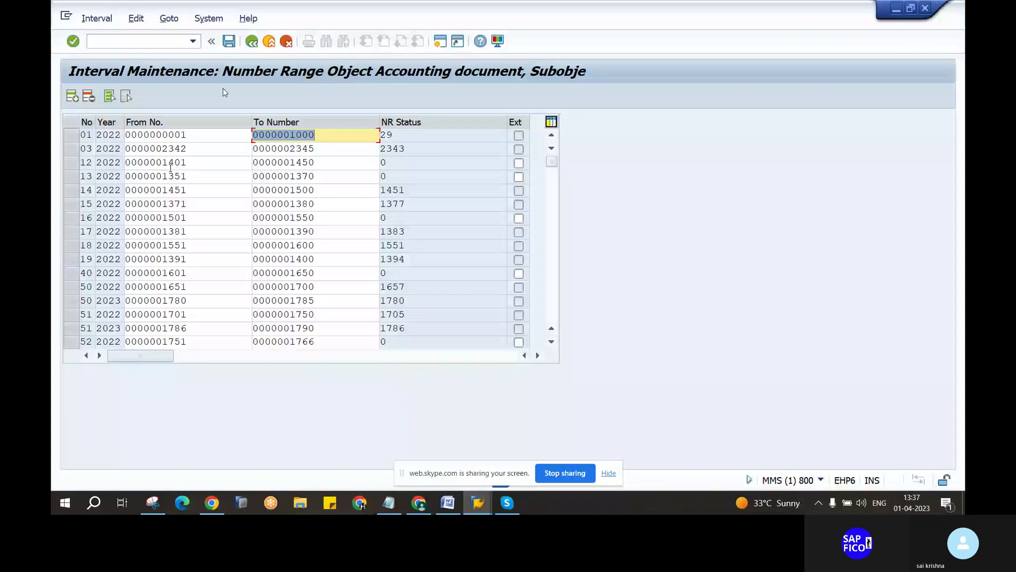
{"action": "key", "text": "ctrl+s"}
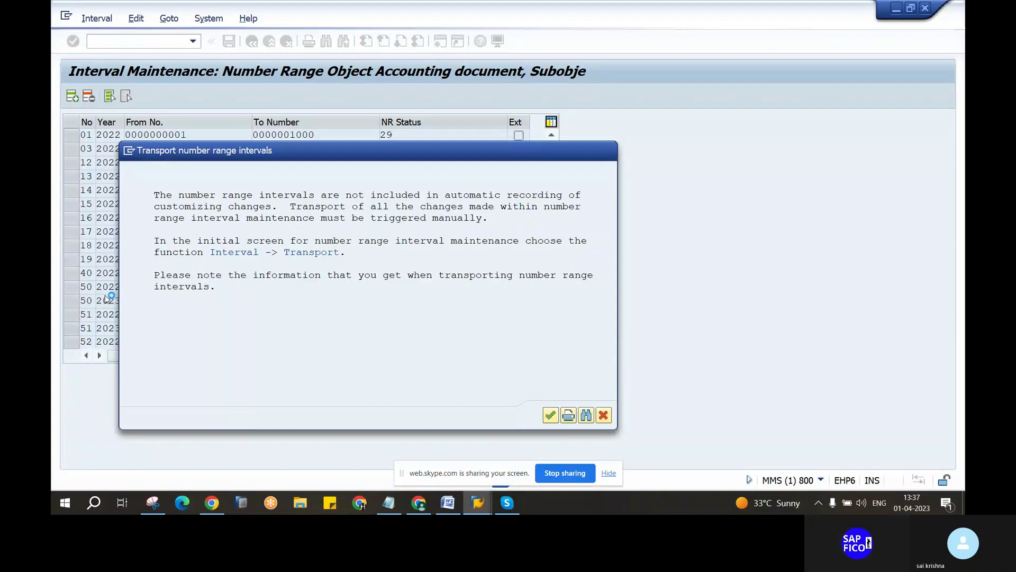
{"action": "key", "text": "Return"}
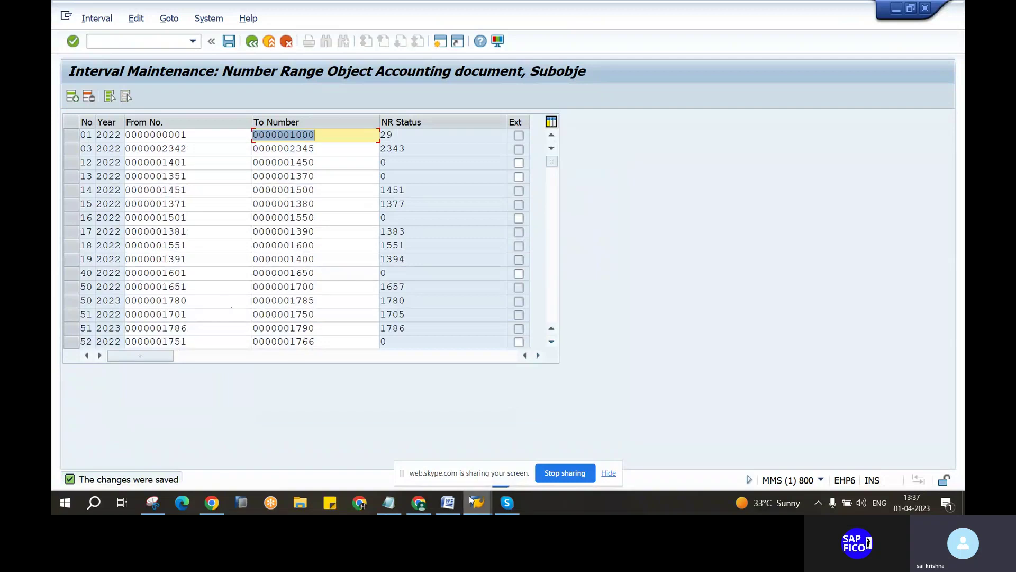
Step: Return to the delivery session, dismiss the error explanation and abandon the unsaved delivery with /n
{"action": "left_click", "coordinate": [475, 505]}
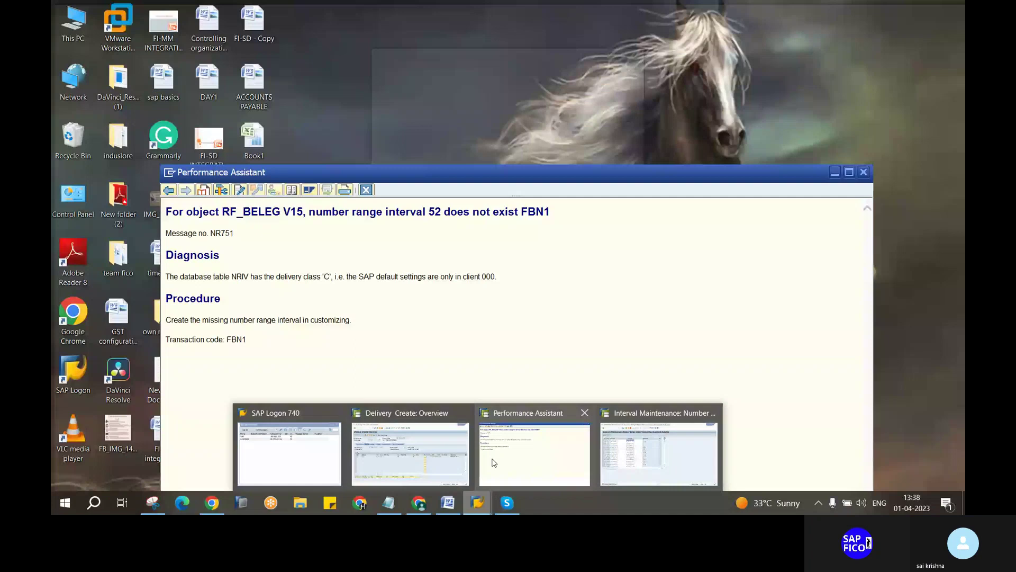
{"action": "left_click", "coordinate": [494, 463]}
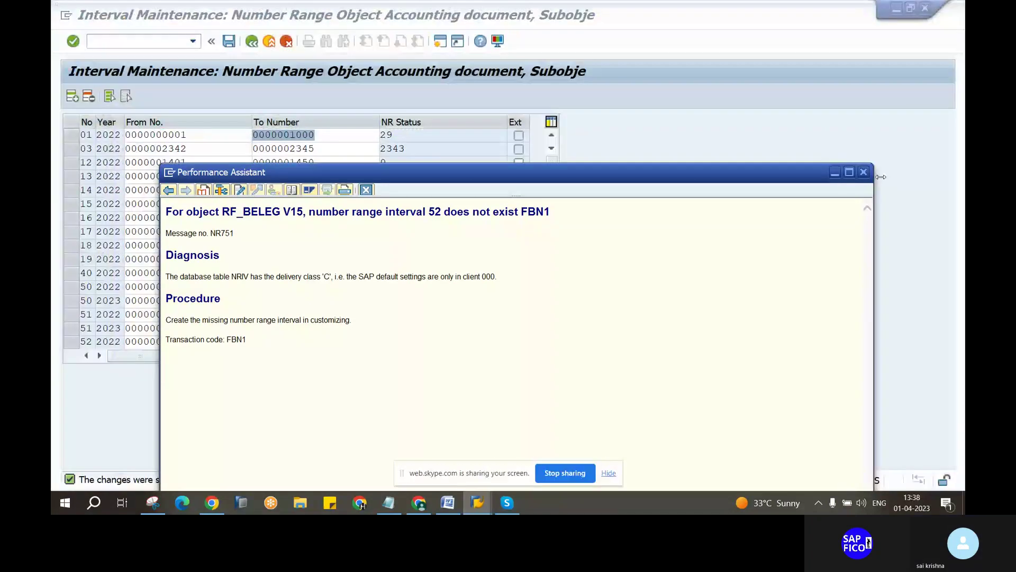
{"action": "key", "text": "alt+Tab"}
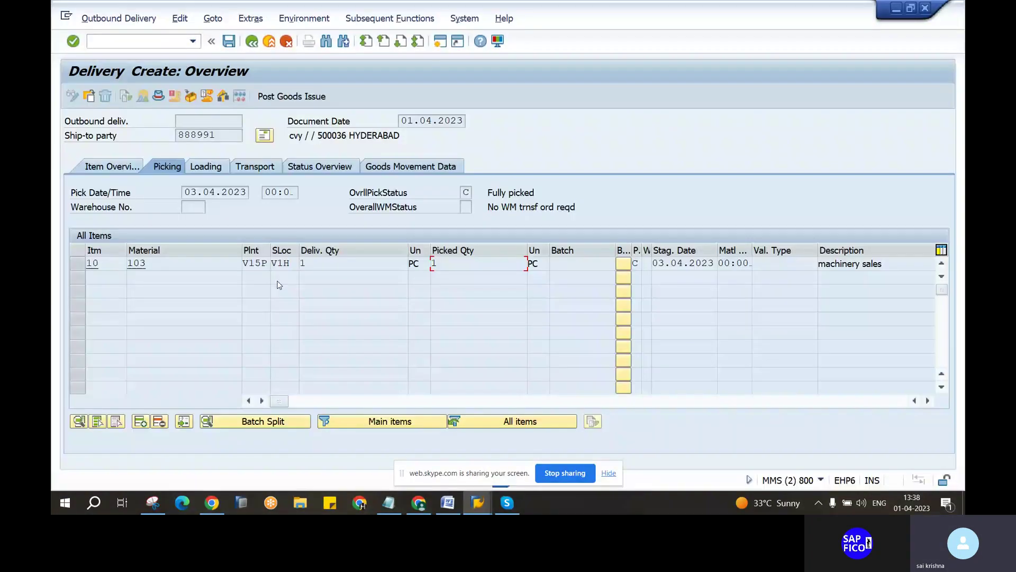
{"action": "left_click", "coordinate": [236, 276]}
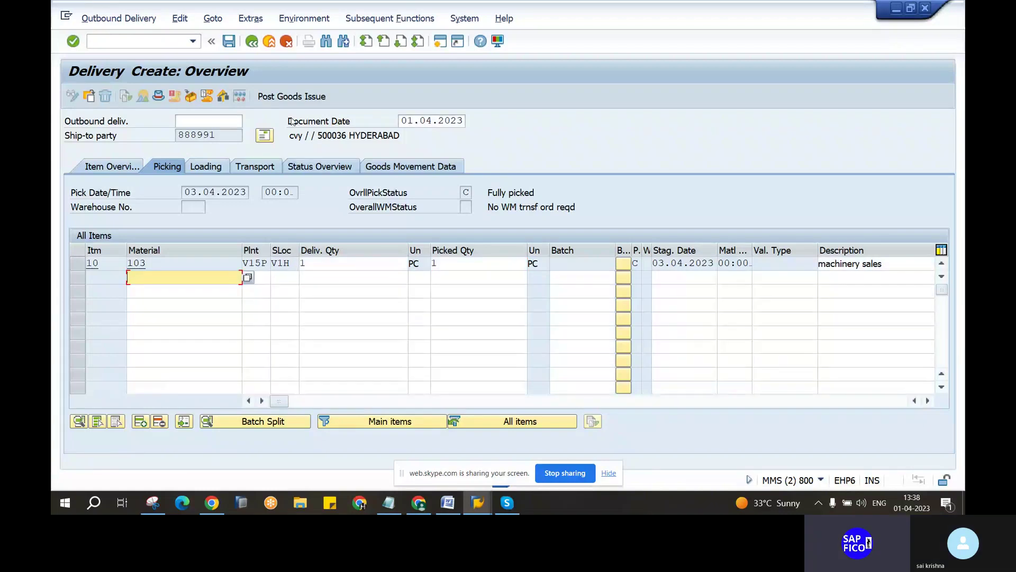
{"action": "left_click", "coordinate": [141, 42]}
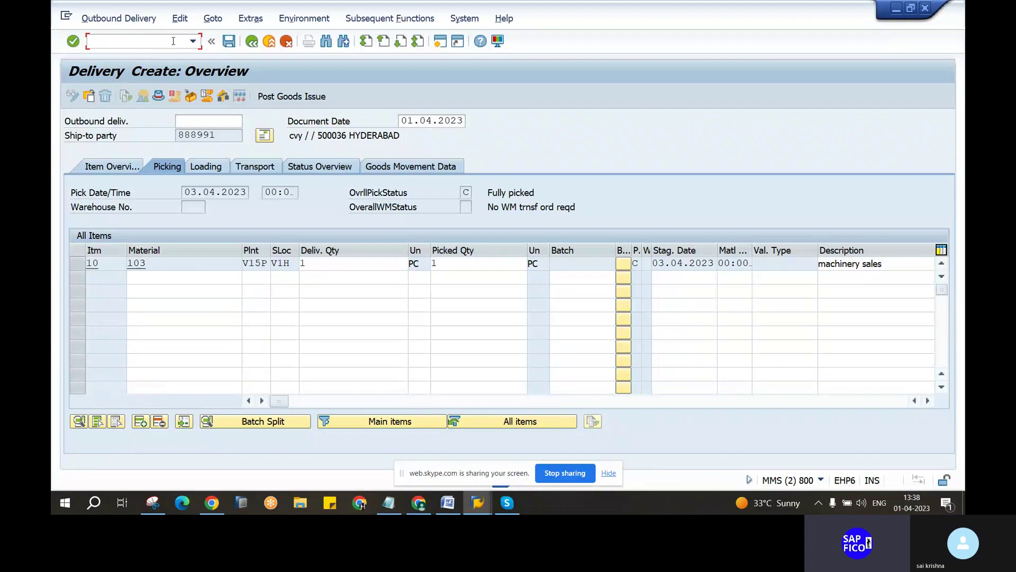
{"action": "type", "text": "/n"}
{"action": "key", "text": "Return"}
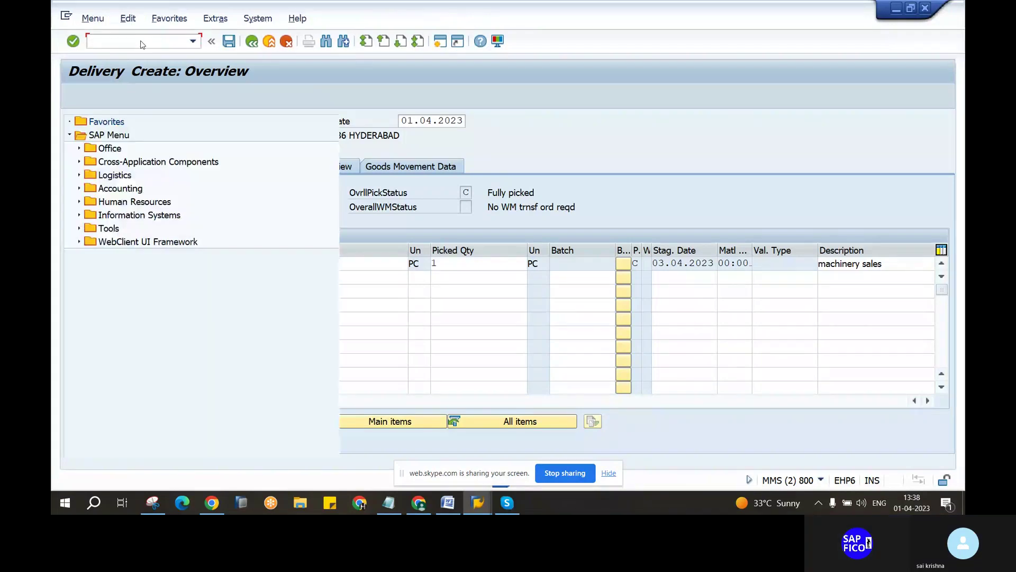
Step: Start the outbound delivery again with transaction VL01N, keeping the prefilled shipping point, selection date and sales order
{"action": "type", "text": "vl"}
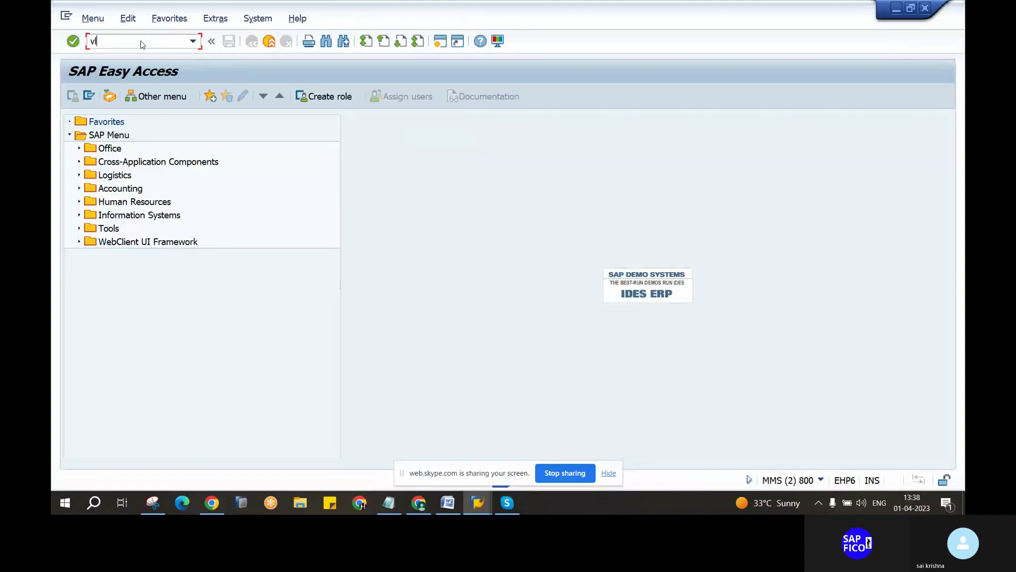
{"action": "type", "text": "01n"}
{"action": "key", "text": "Return"}
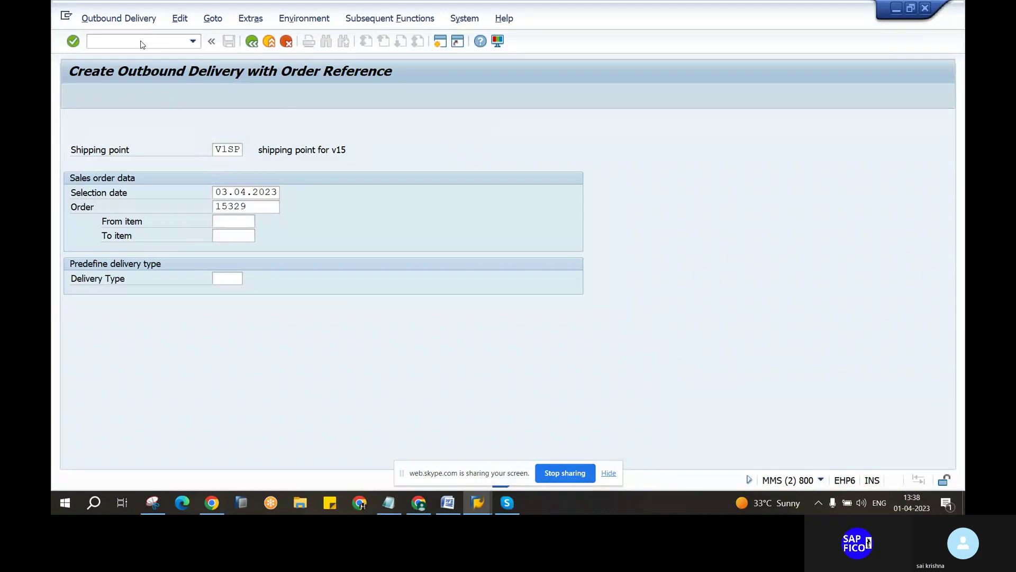
{"action": "key", "text": "Return"}
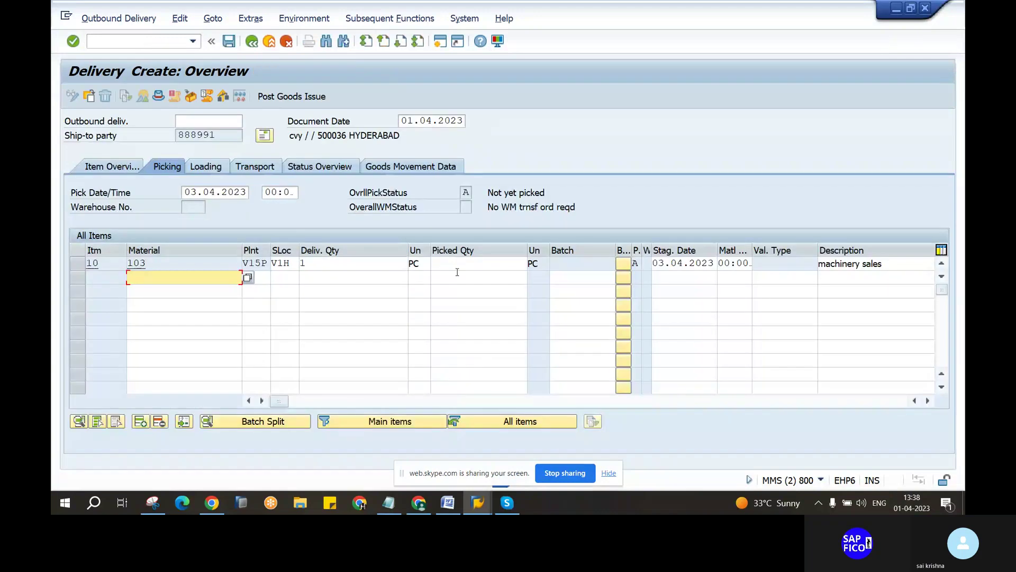
Step: Set the picked quantity of material 103 to 1 in the new delivery and post the goods issue
{"action": "left_click", "coordinate": [457, 264]}
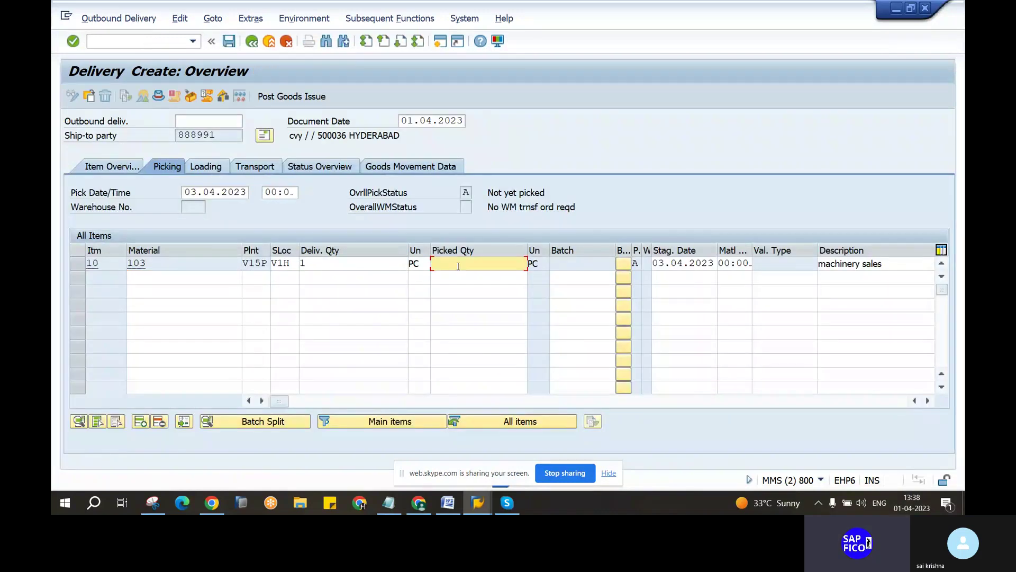
{"action": "type", "text": "1"}
{"action": "key", "text": "Return"}
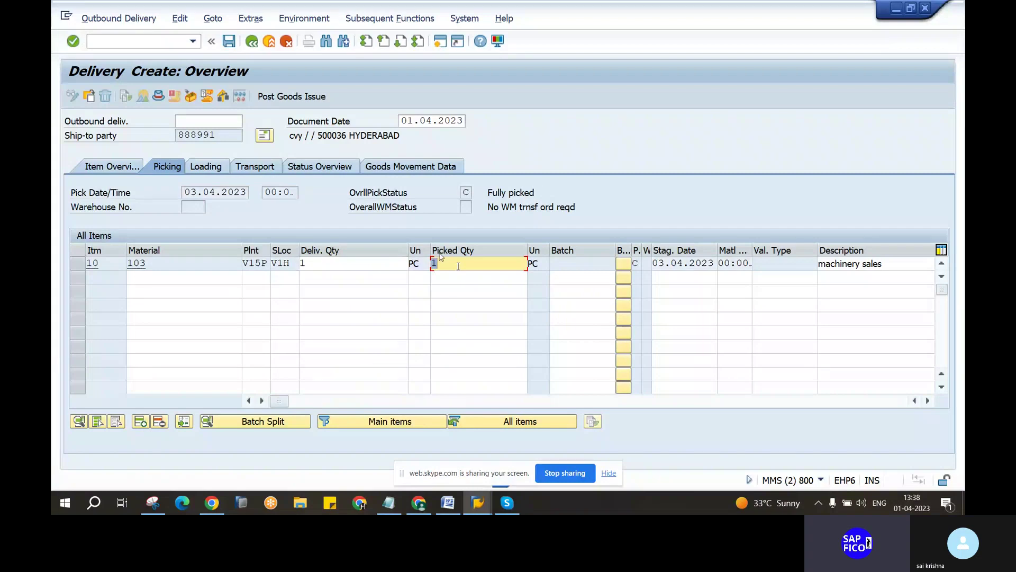
{"action": "left_click", "coordinate": [291, 100]}
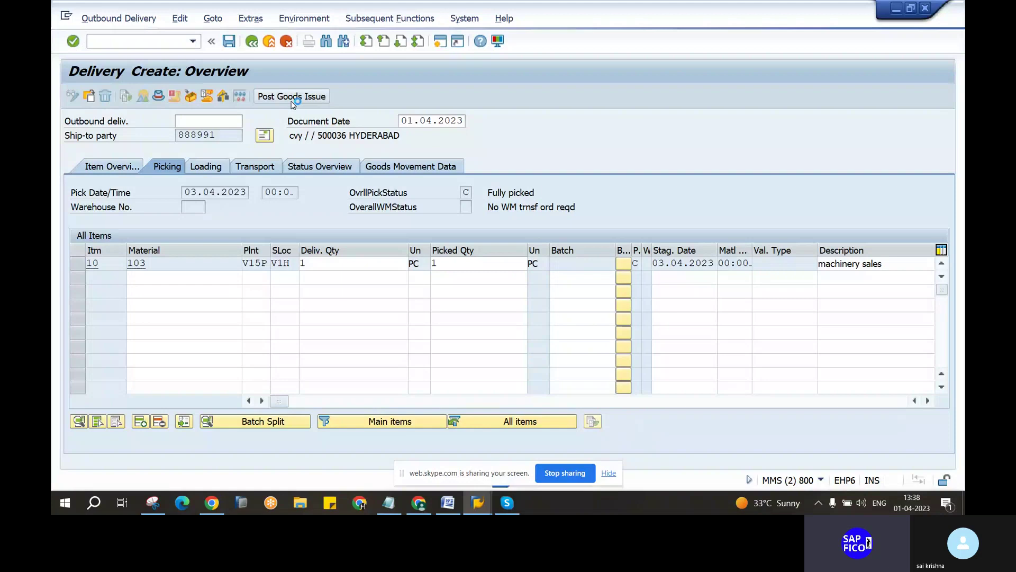